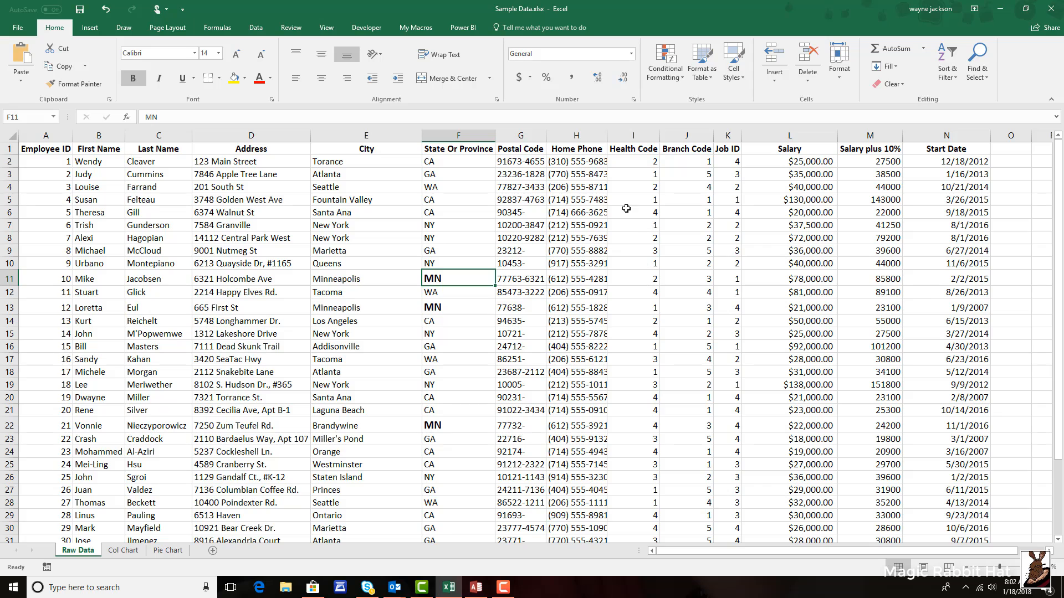
Sort the employee records by State Or Province from A to Z, then from Z to A.
click(584, 179)
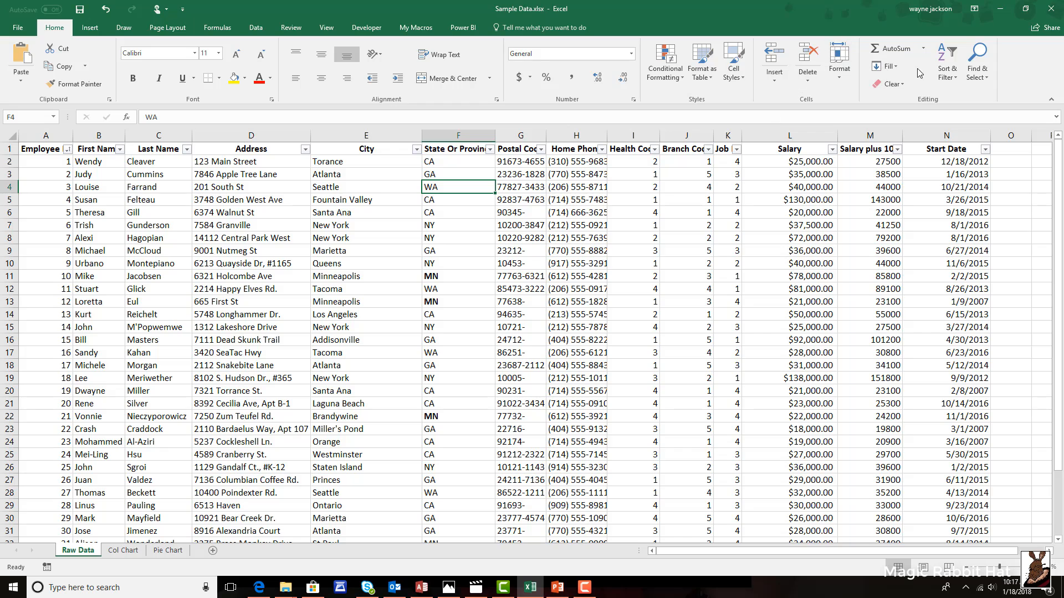
click(951, 67)
click(951, 105)
click(947, 69)
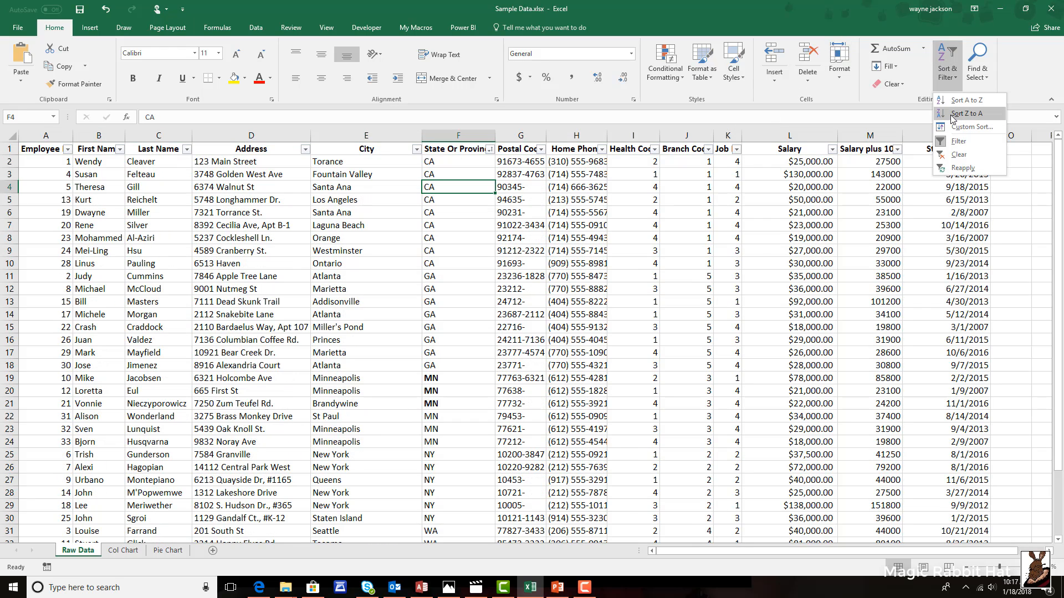
click(952, 113)
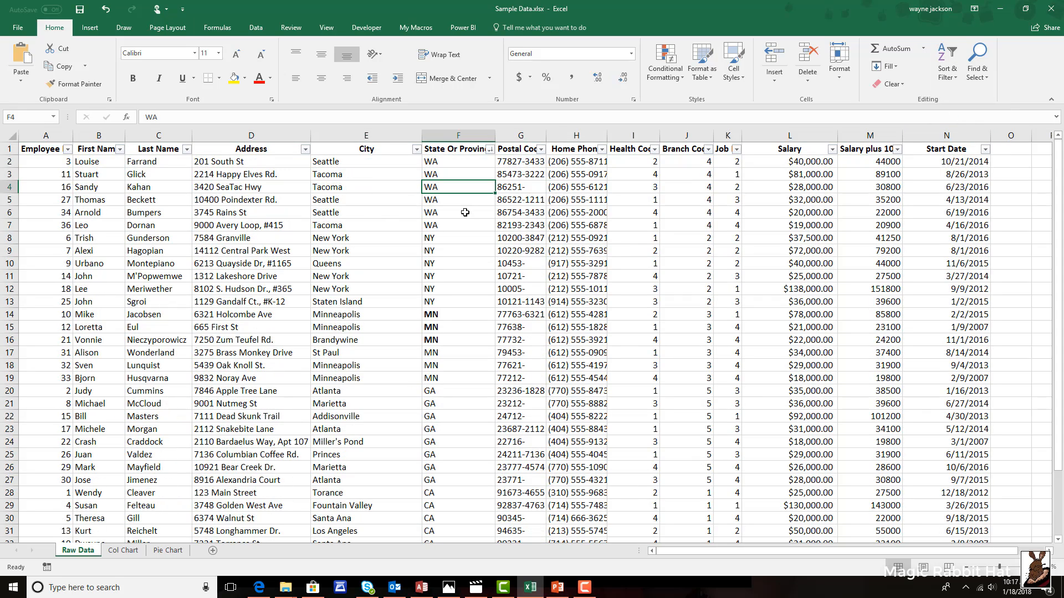
Sort the employee records by City from A to Z.
click(360, 200)
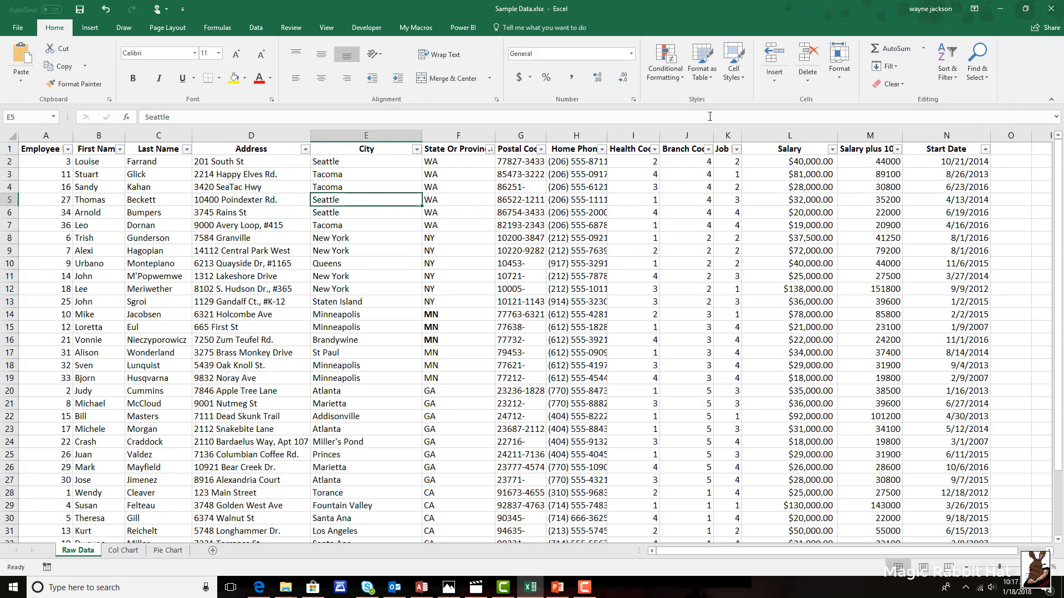
click(950, 67)
click(953, 100)
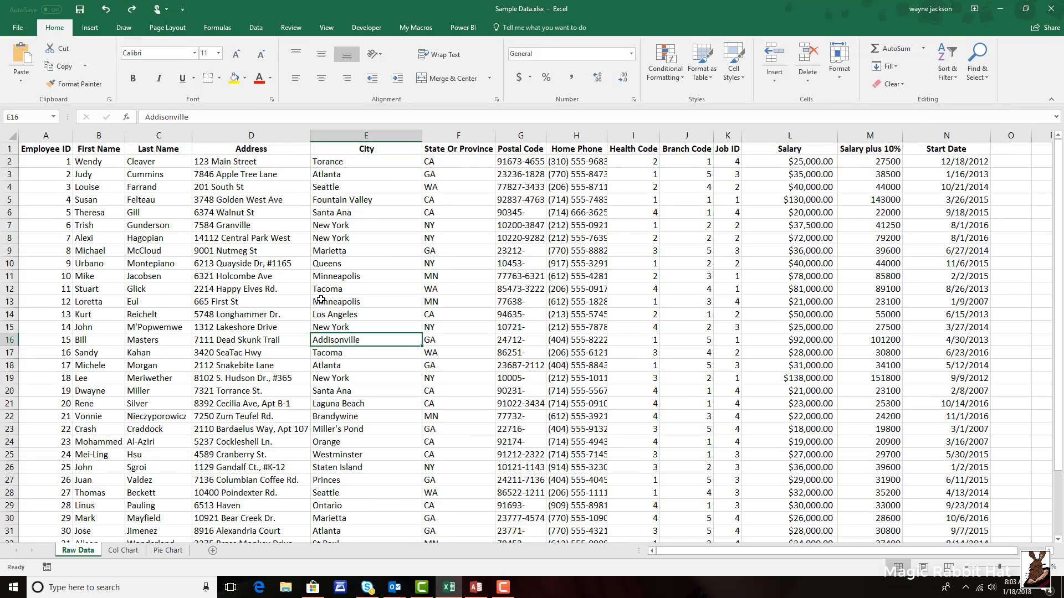
Select the State Or Province values from F2 to F36 and start a new conditional formatting rule for them.
click(455, 159)
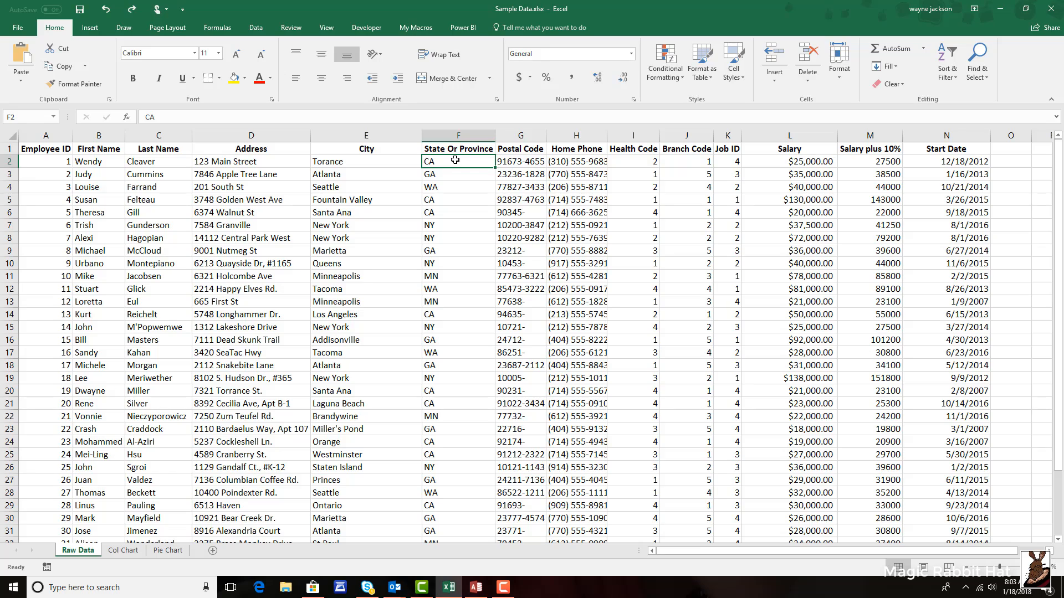
key(ctrl+shift+Down)
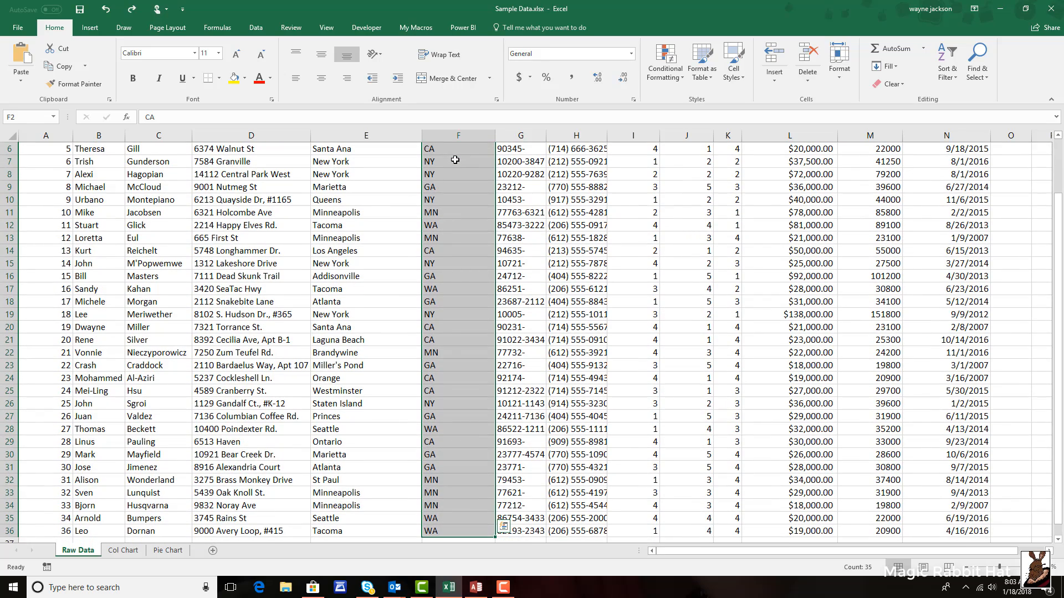
scroll(484, 308, up, 2)
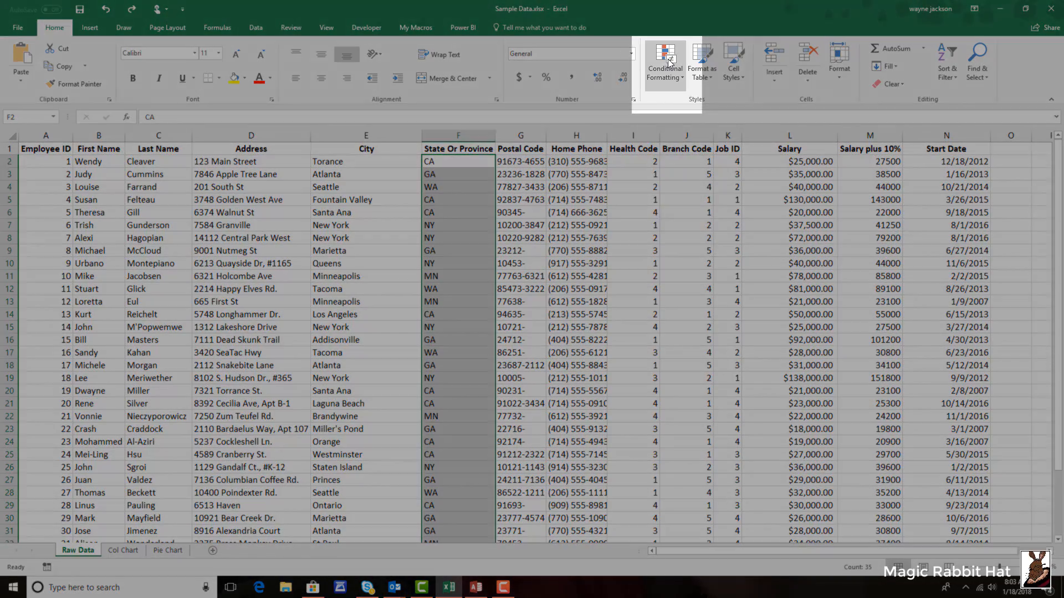
click(667, 63)
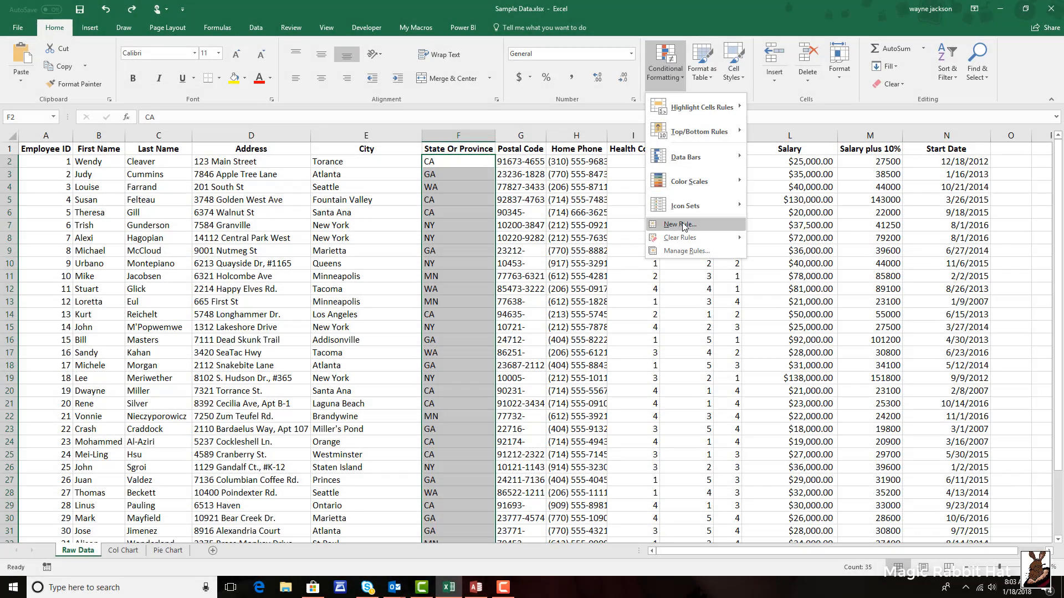
click(688, 224)
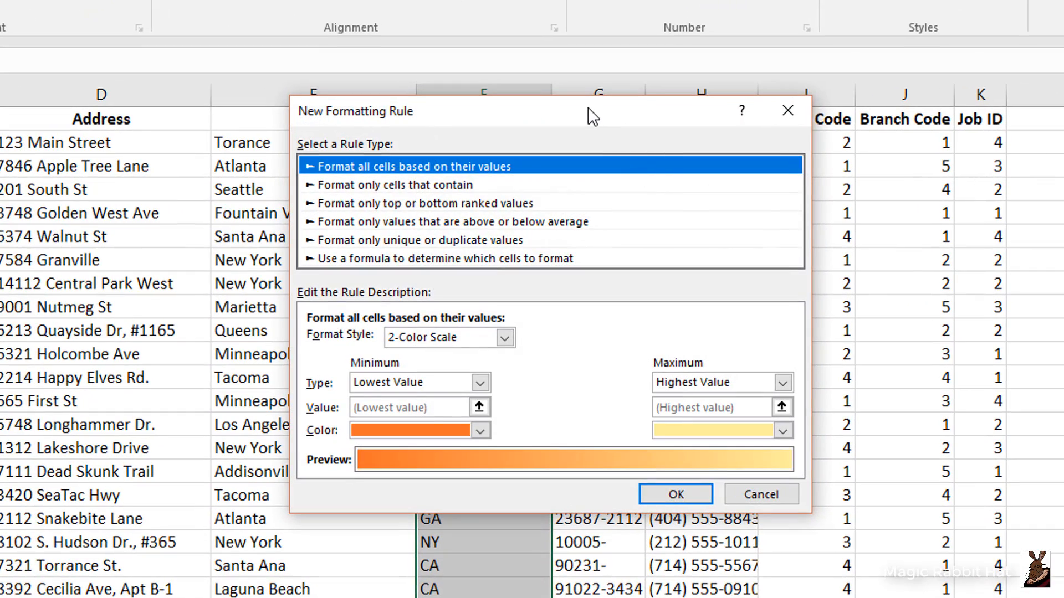
drag(592, 116, 593, 150)
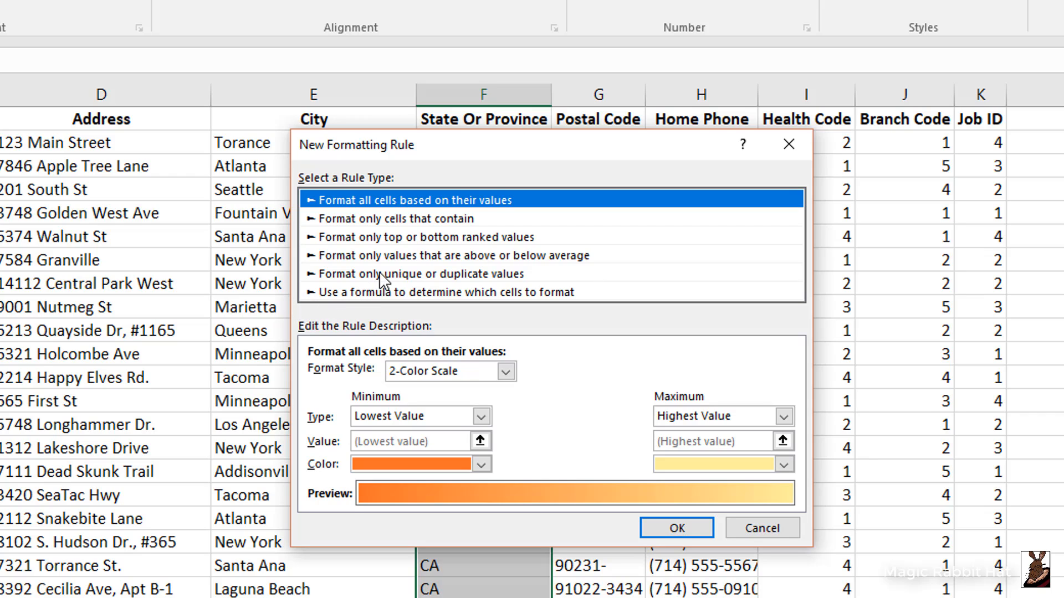
Set the rule to format only cells that contain specific text, containing "MN".
click(395, 219)
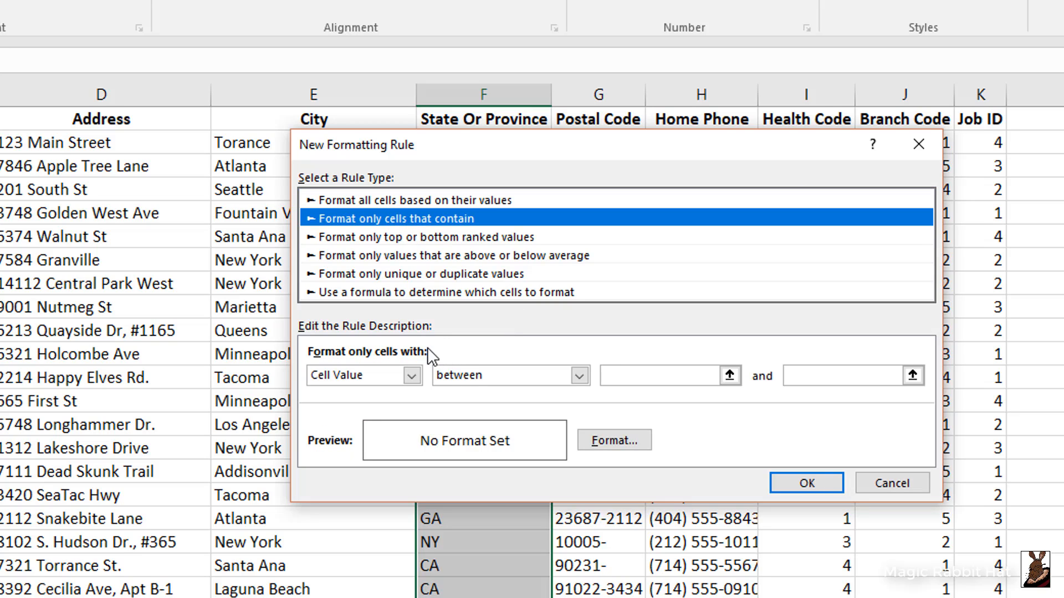
click(412, 375)
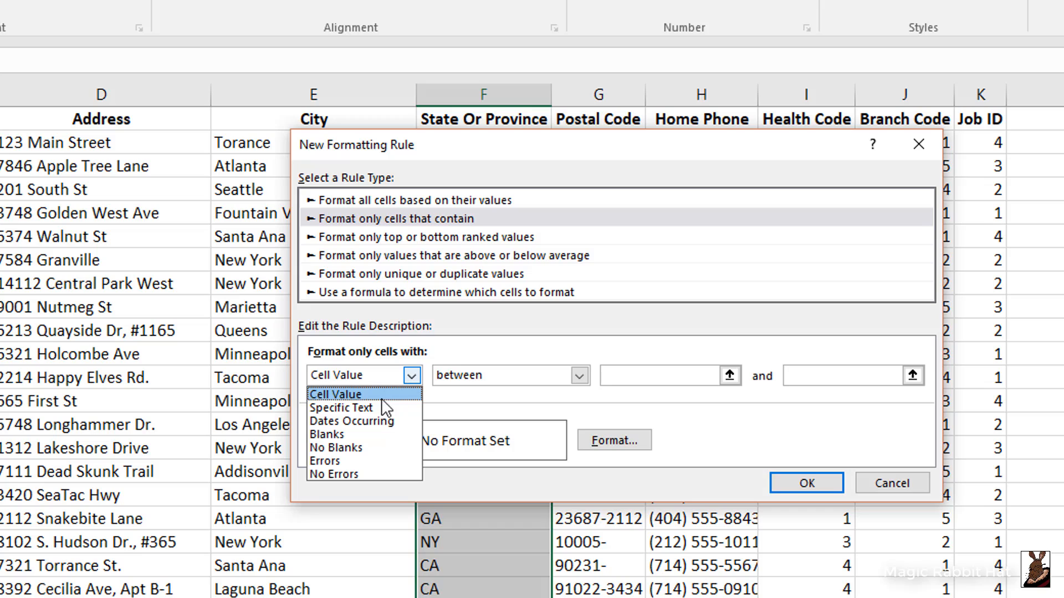
click(367, 407)
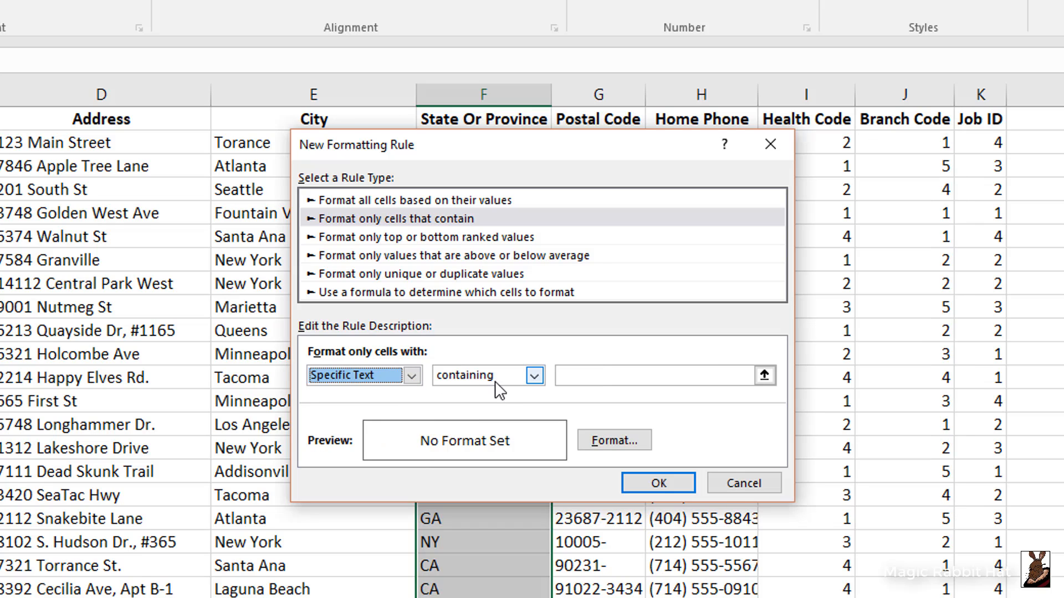
click(606, 377)
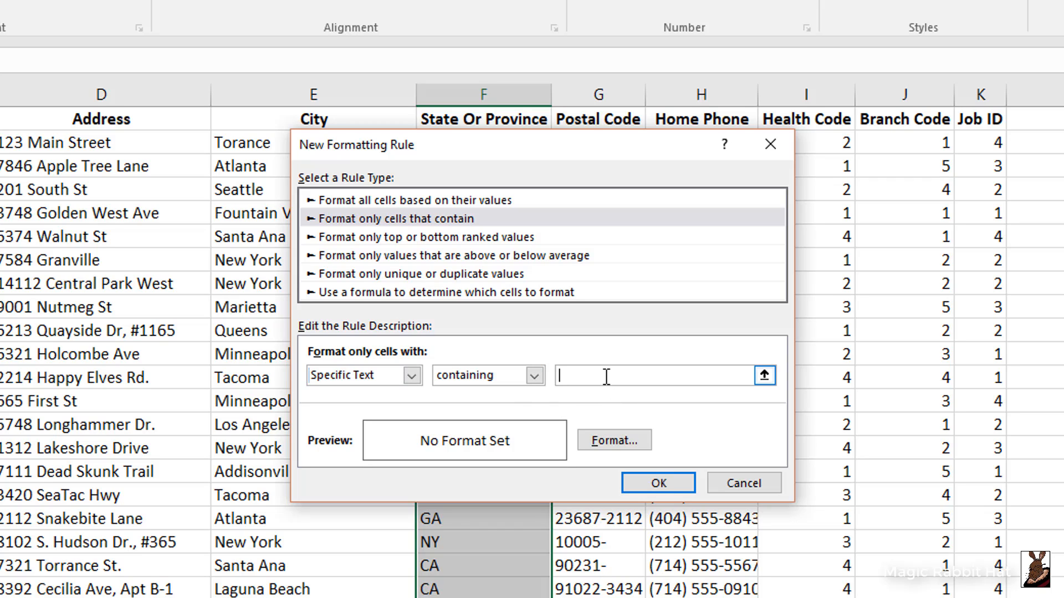
text(MN)
Give the MN rule a yellow background fill and apply it to the State Or Province values.
click(607, 442)
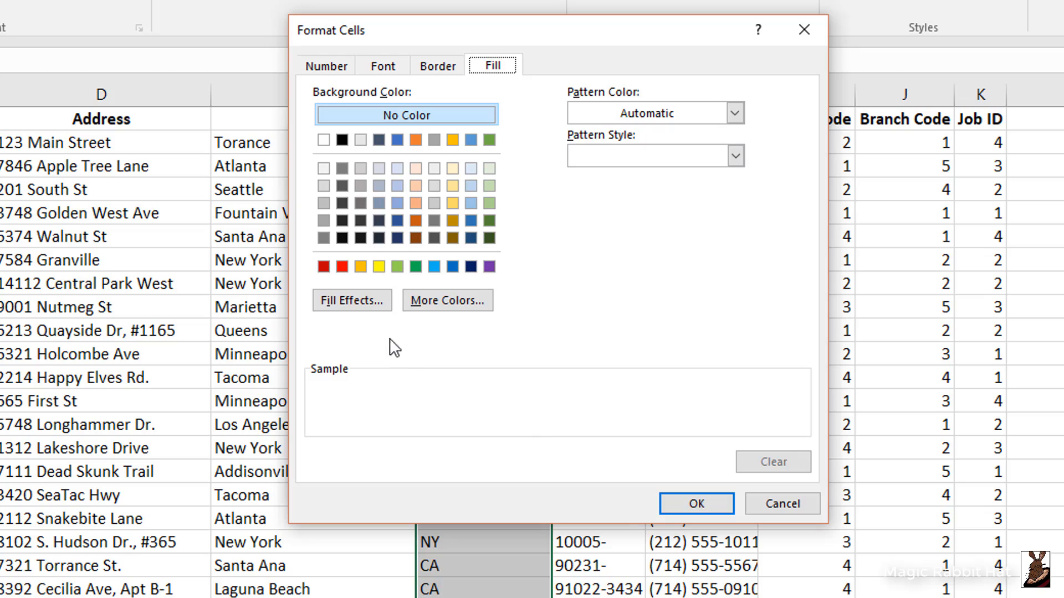
click(379, 267)
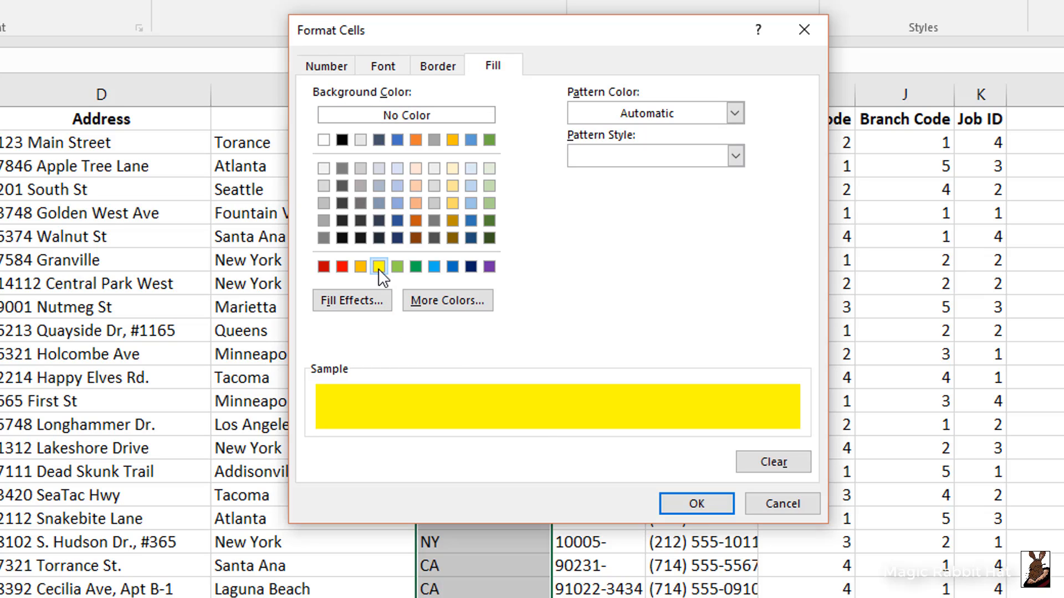
click(693, 501)
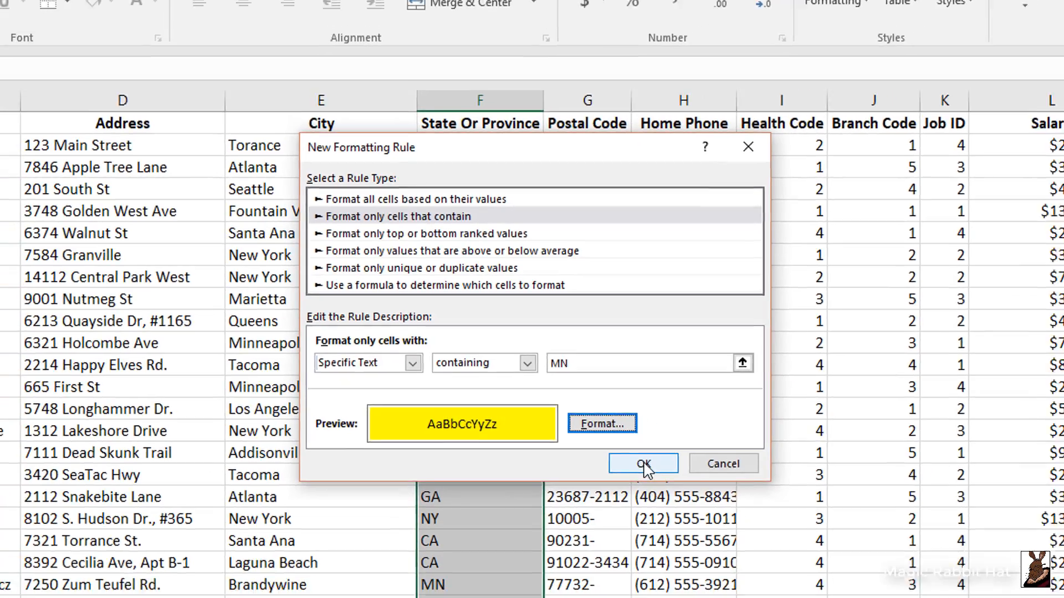
click(659, 484)
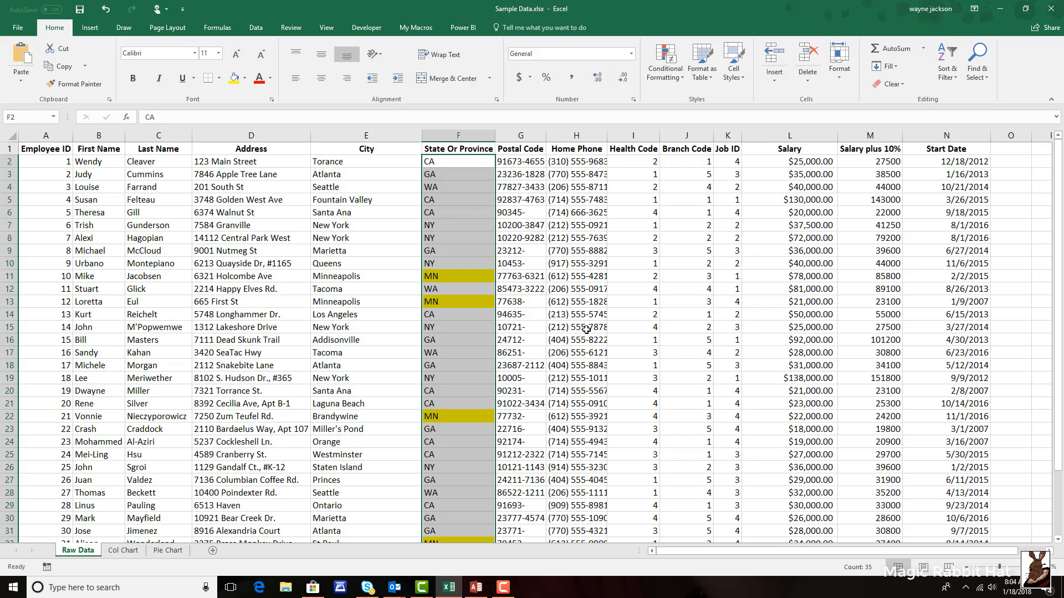
click(586, 329)
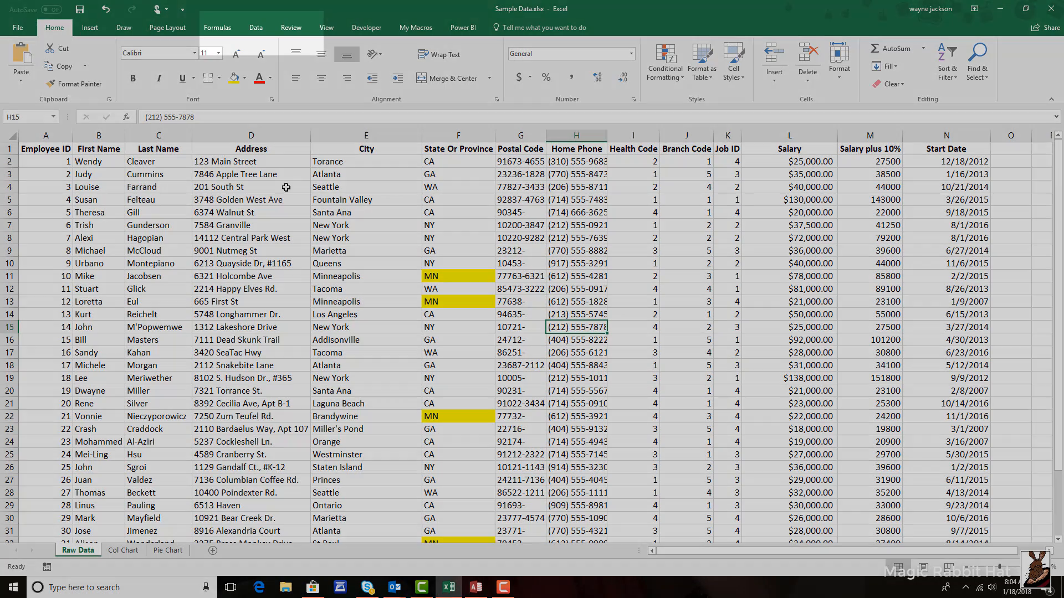
Turn on filtering for the employee data and sort State Or Province by the yellow cell color.
click(257, 27)
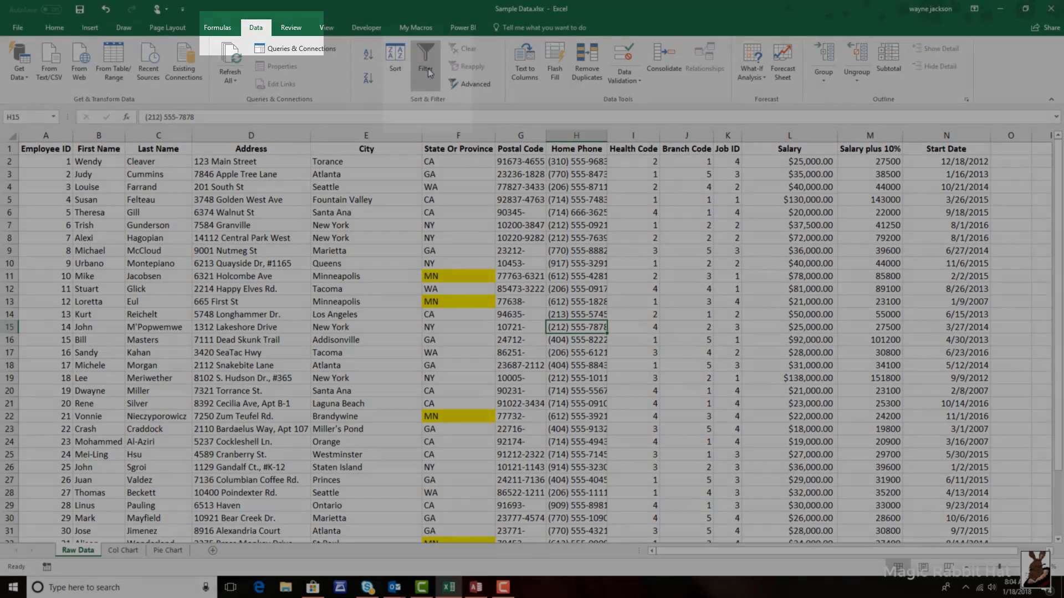
click(426, 60)
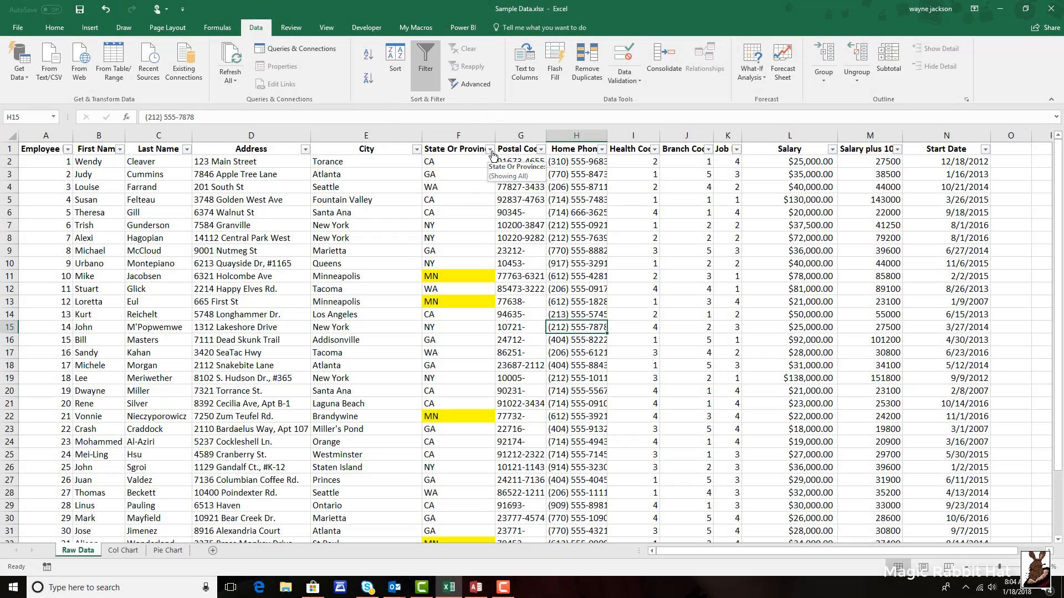
click(490, 150)
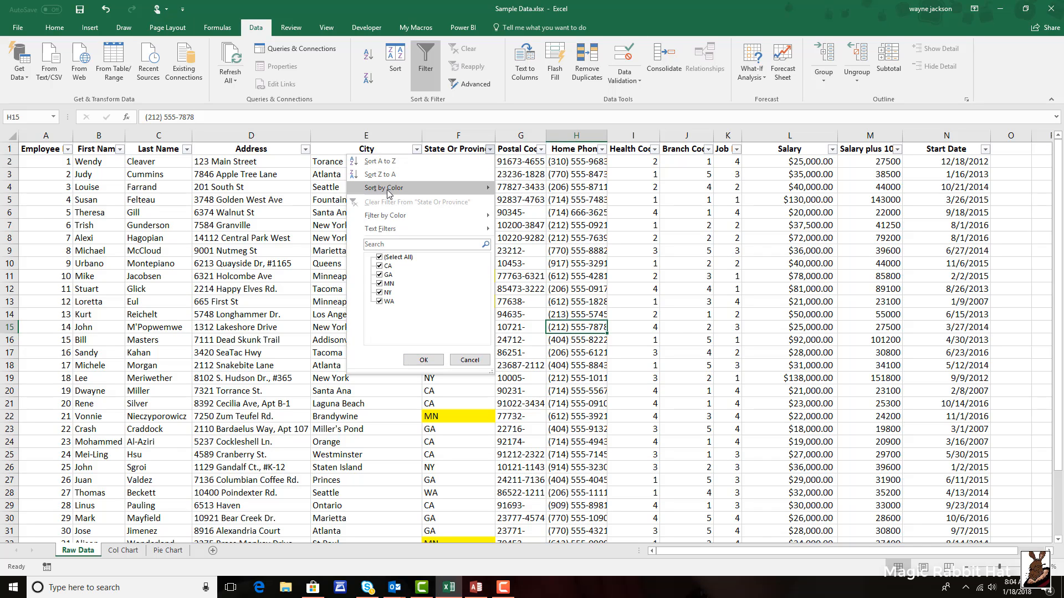
mouse_move(397, 188)
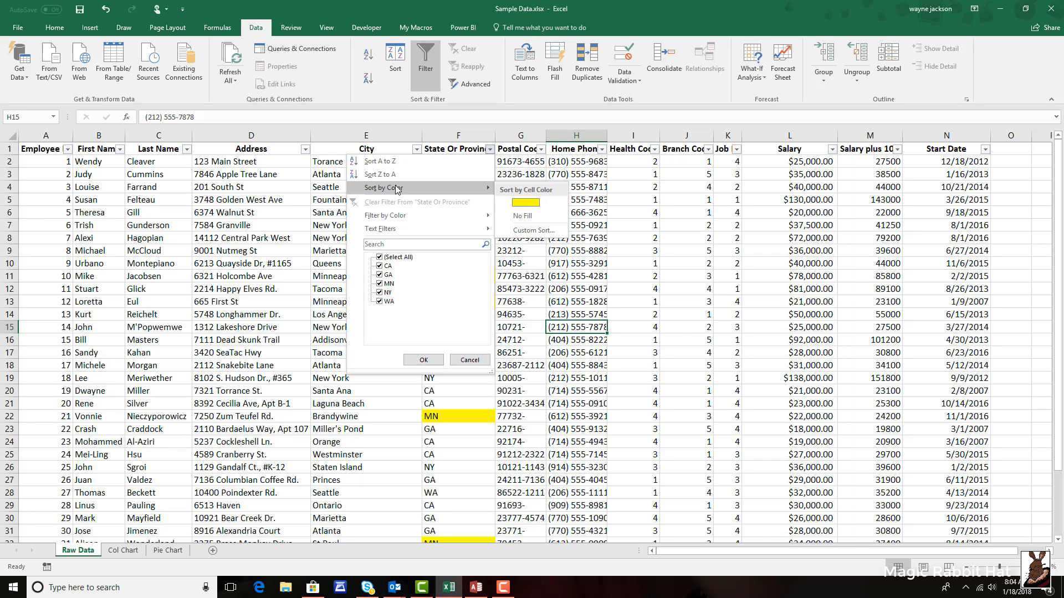
click(546, 205)
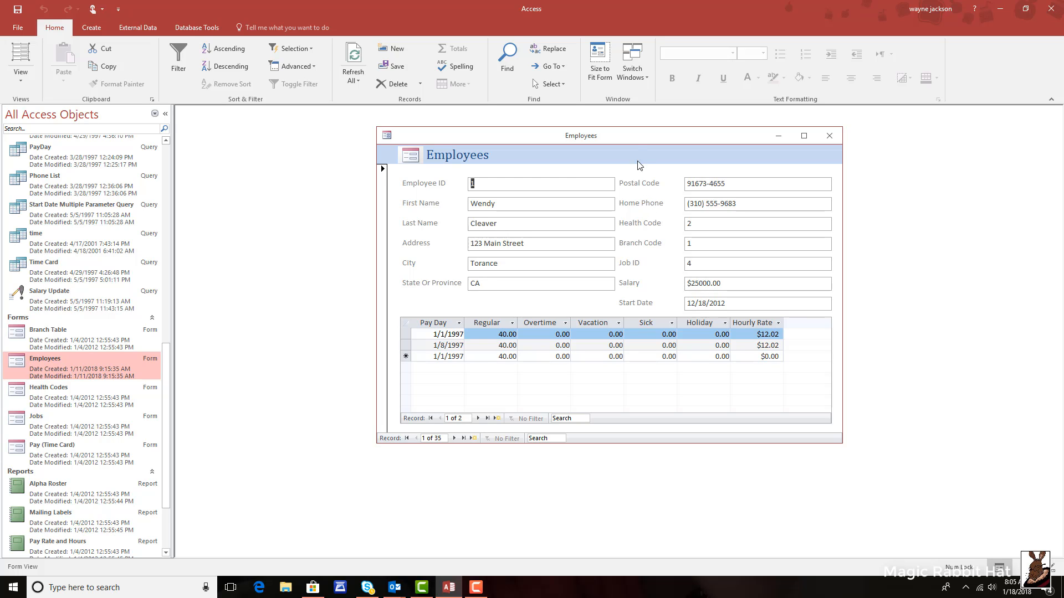
In Access, switch the Employees form to Design View and start a new conditional formatting rule for the Salary field.
right_click(636, 138)
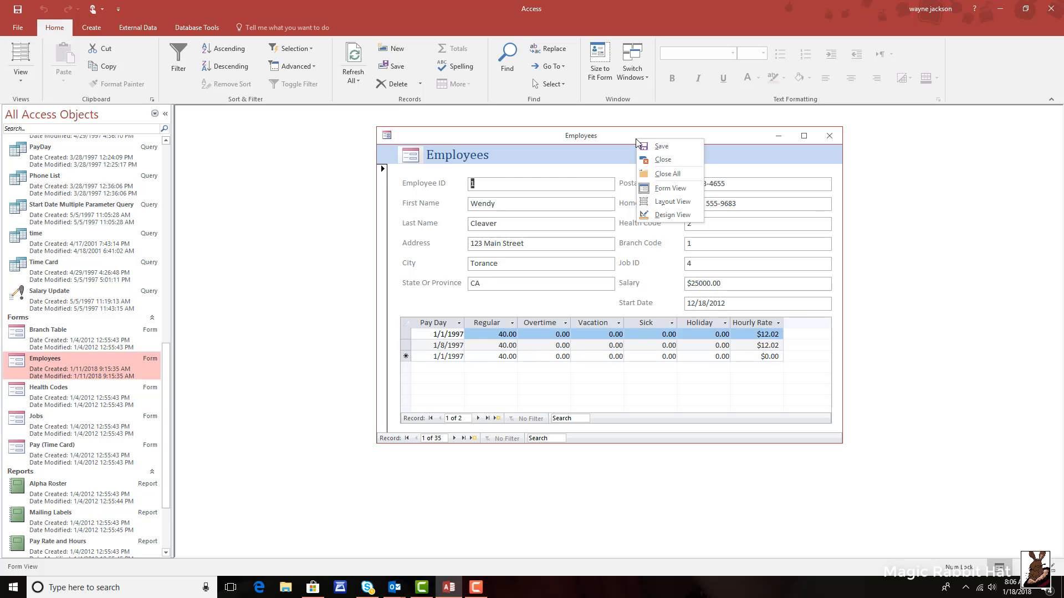
click(667, 215)
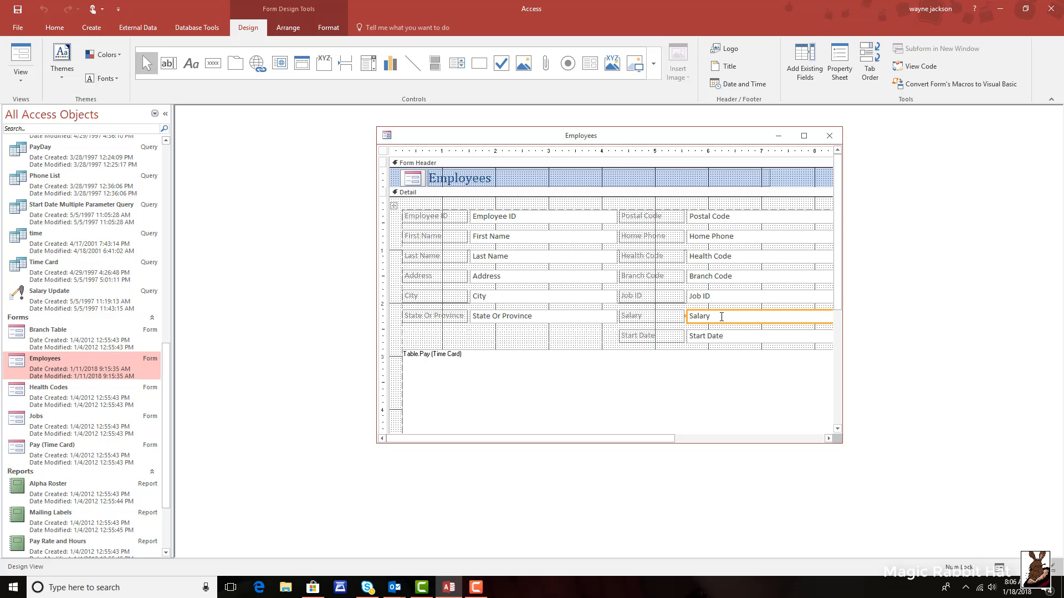
right_click(721, 317)
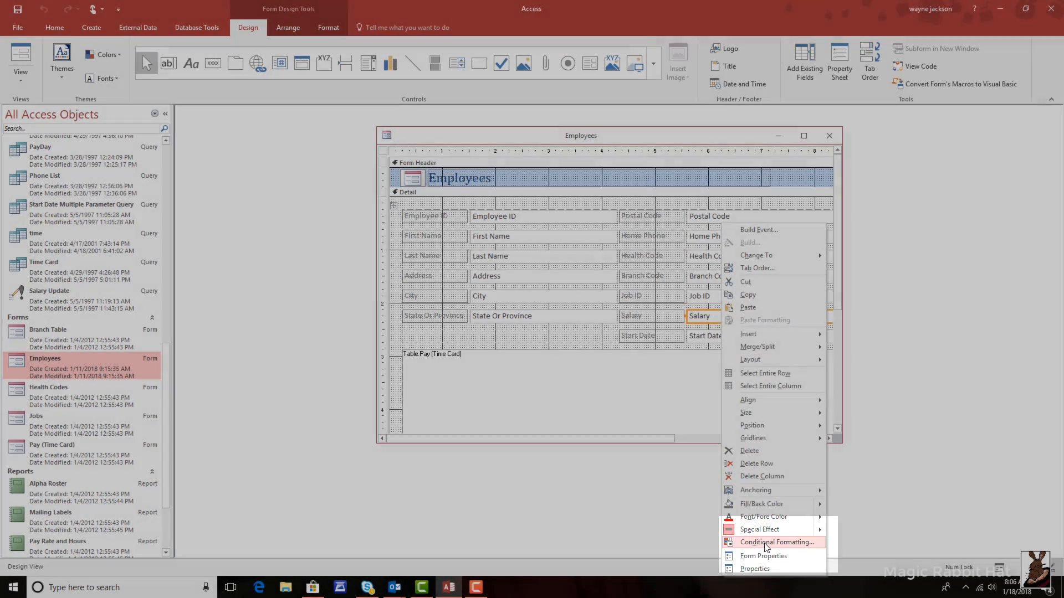
click(766, 545)
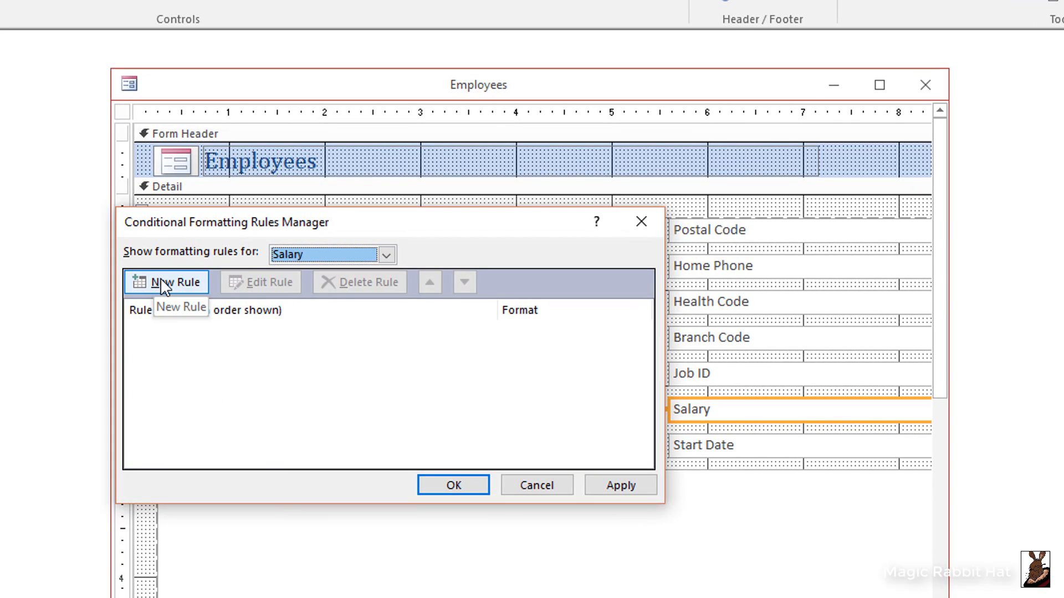
click(160, 278)
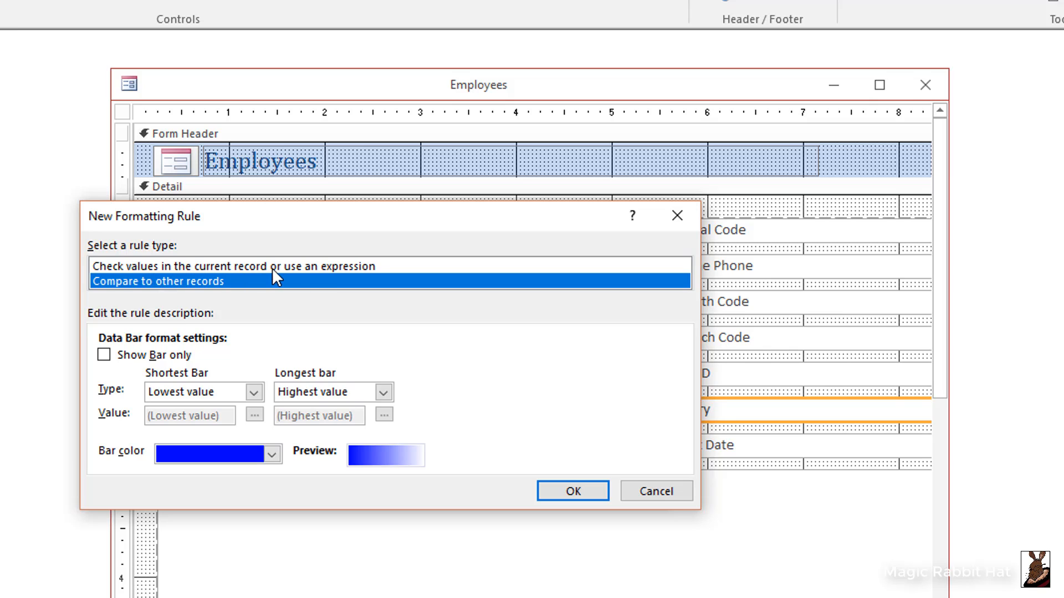
Set the Salary rule to check values in the current record, with the field value greater than 25000.
click(318, 267)
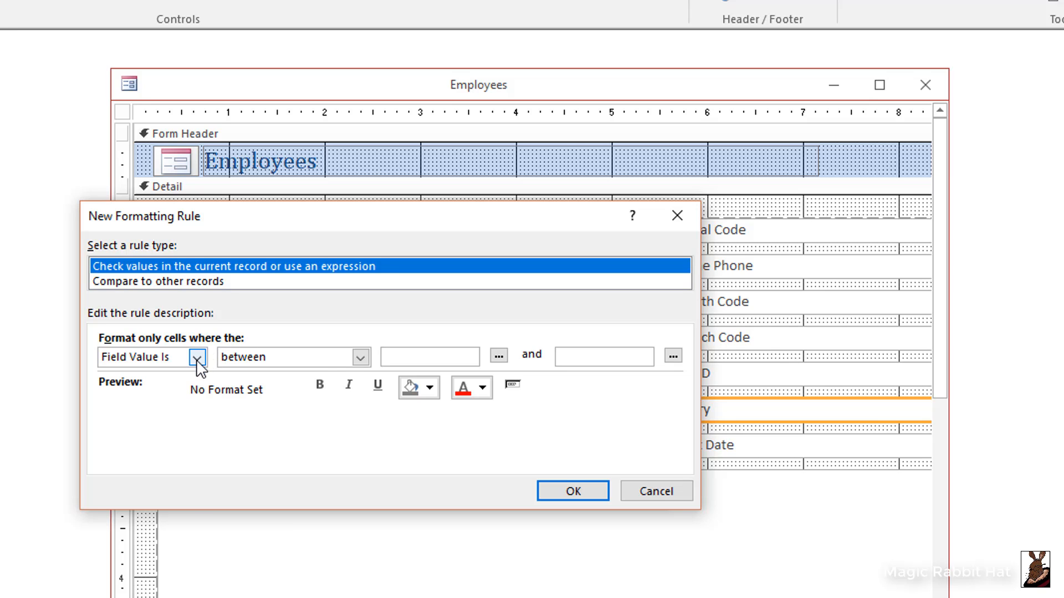
click(360, 357)
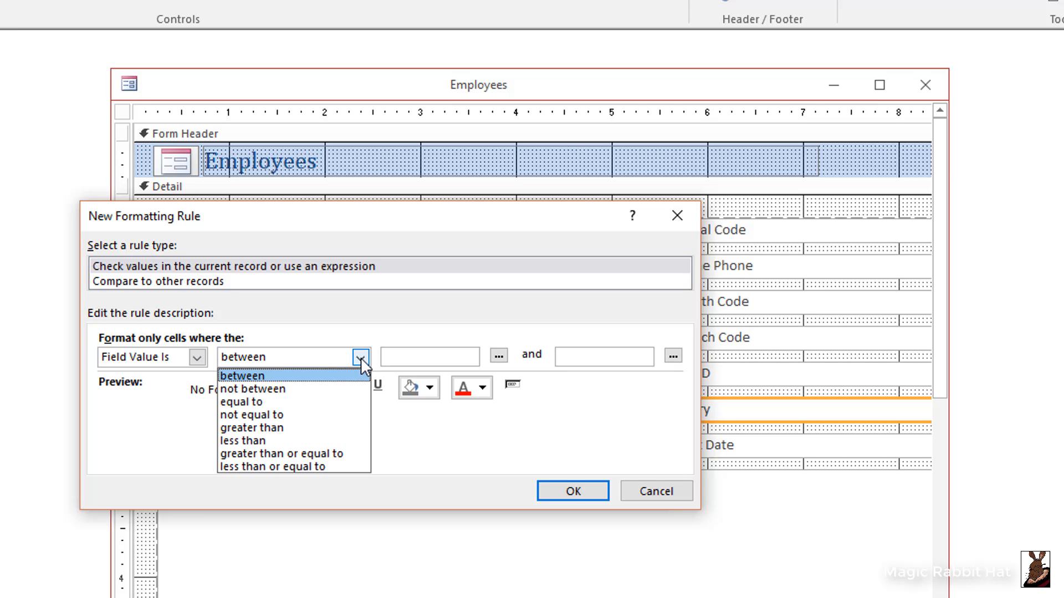
click(273, 430)
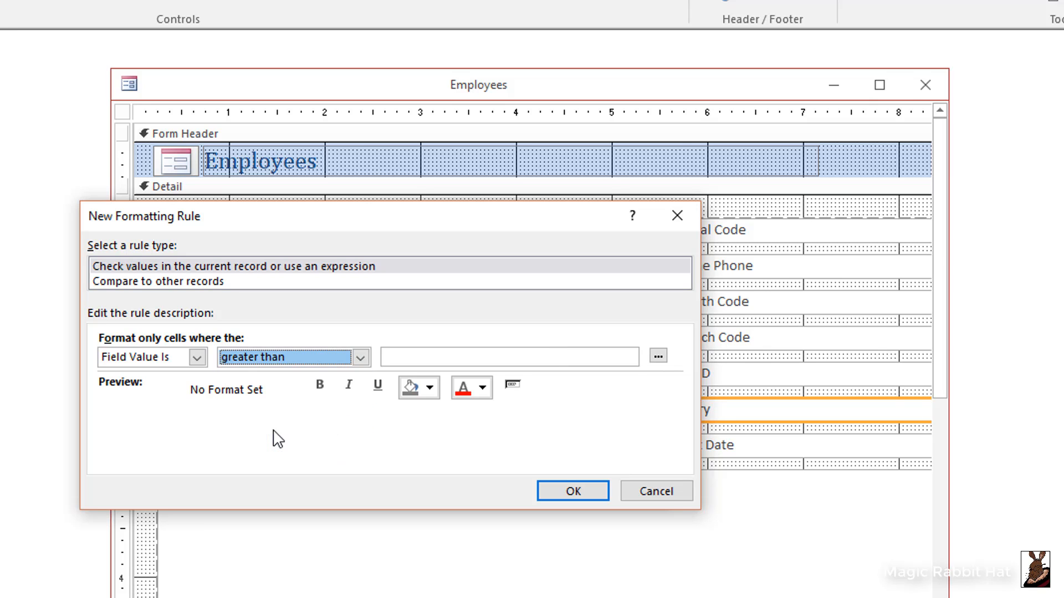
click(399, 357)
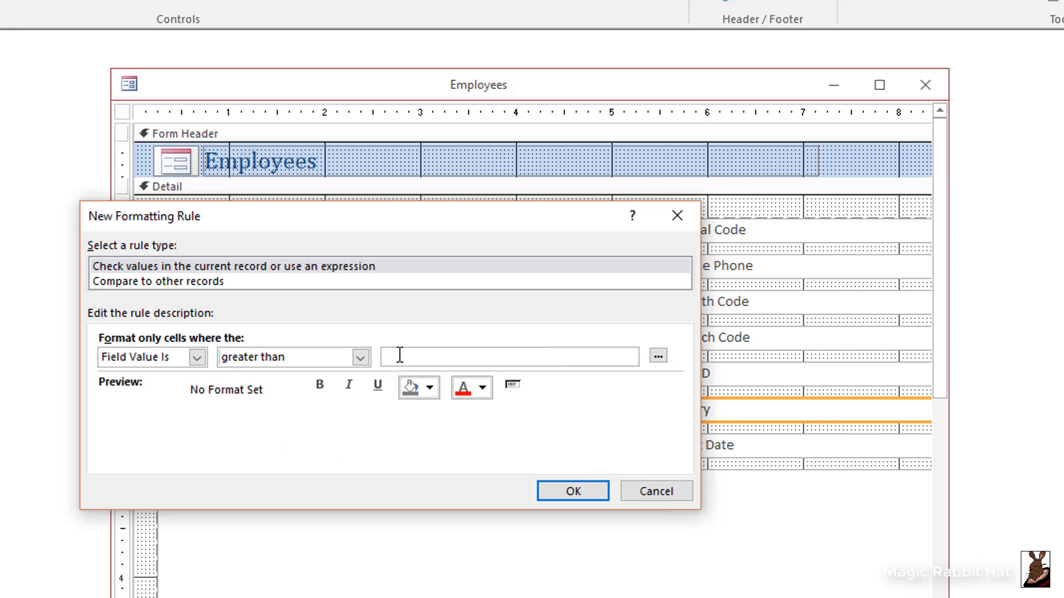
text(25000)
Give the Salary rule a yellow background fill and apply it to the Employees form.
click(429, 389)
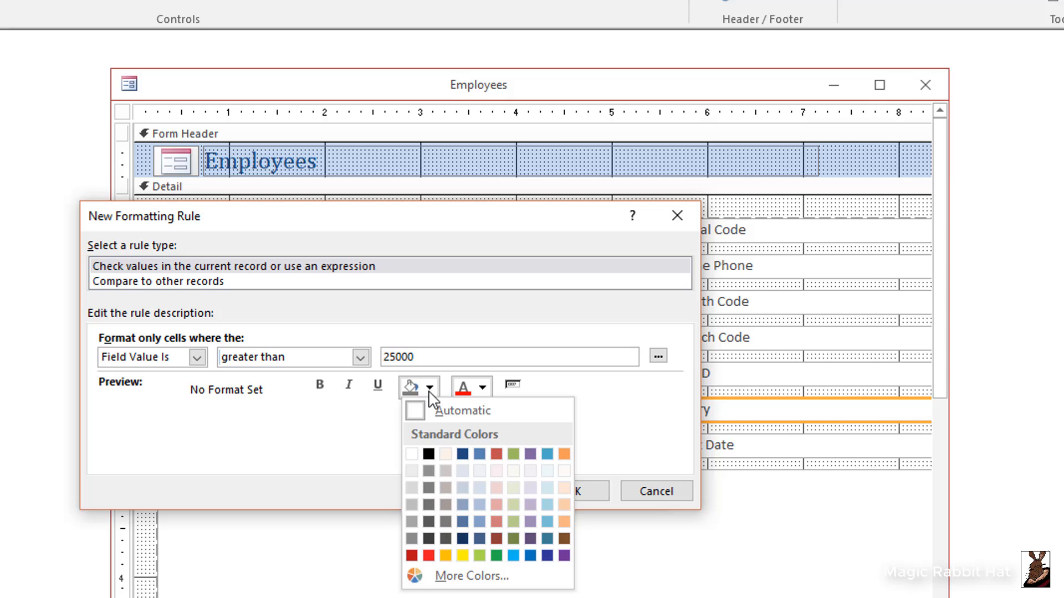
click(465, 557)
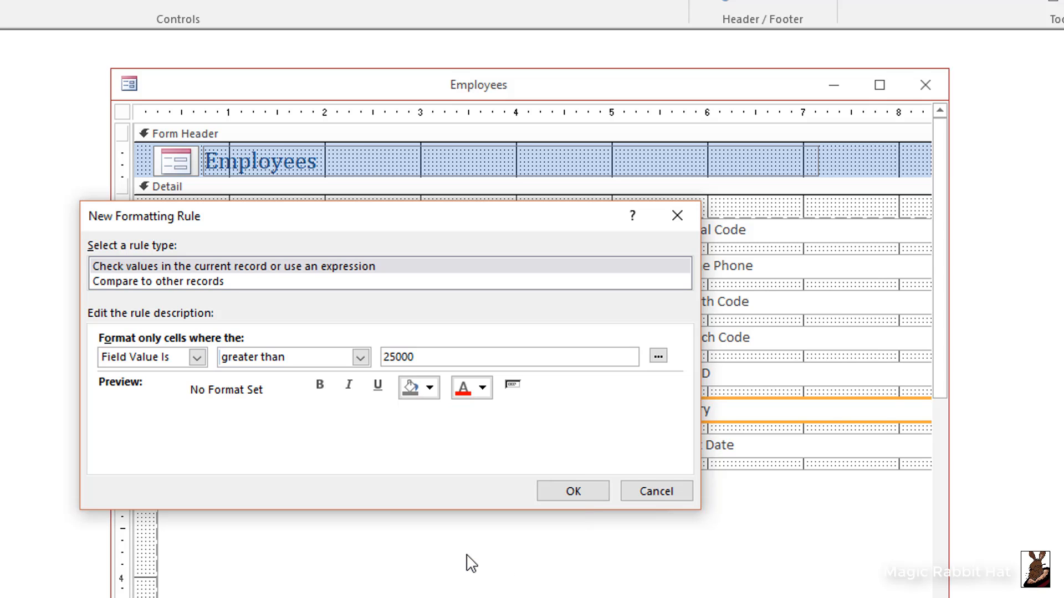
click(568, 495)
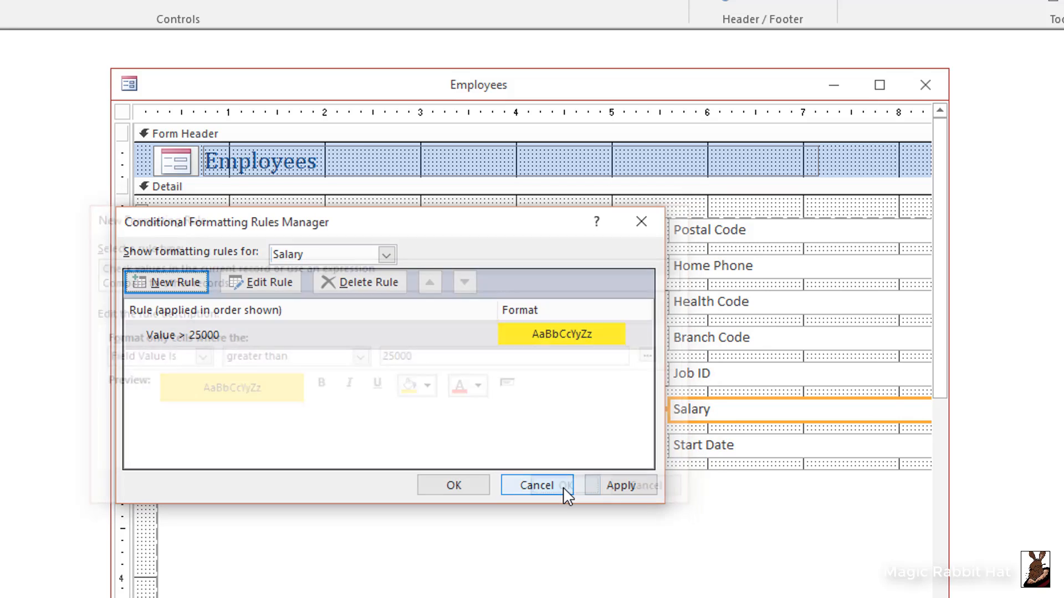
click(453, 486)
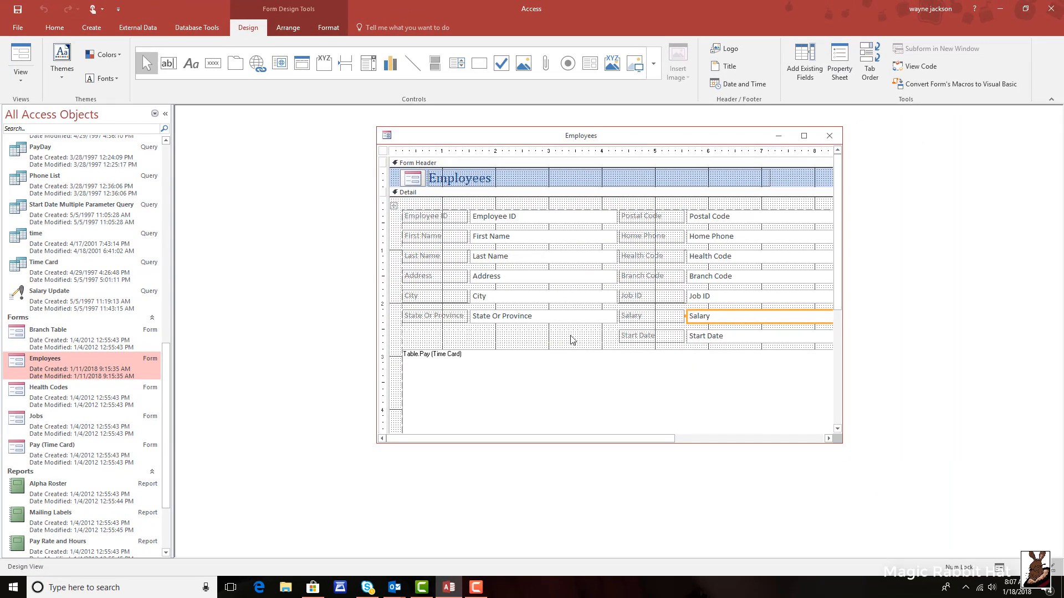
Switch the Employees form to Form View and move to the next employee record to check the Salary formatting.
right_click(619, 140)
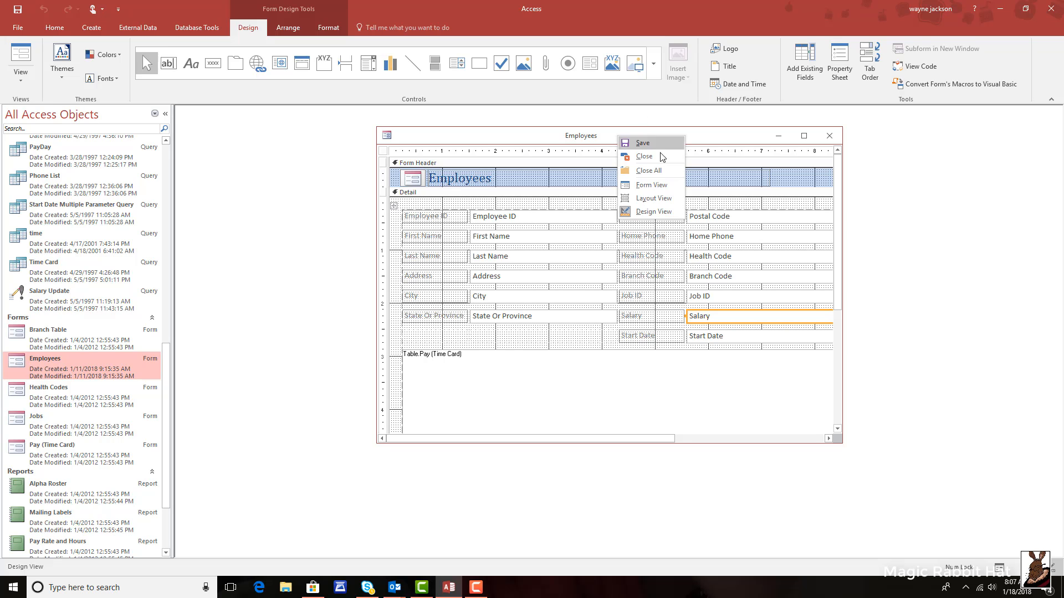
click(662, 188)
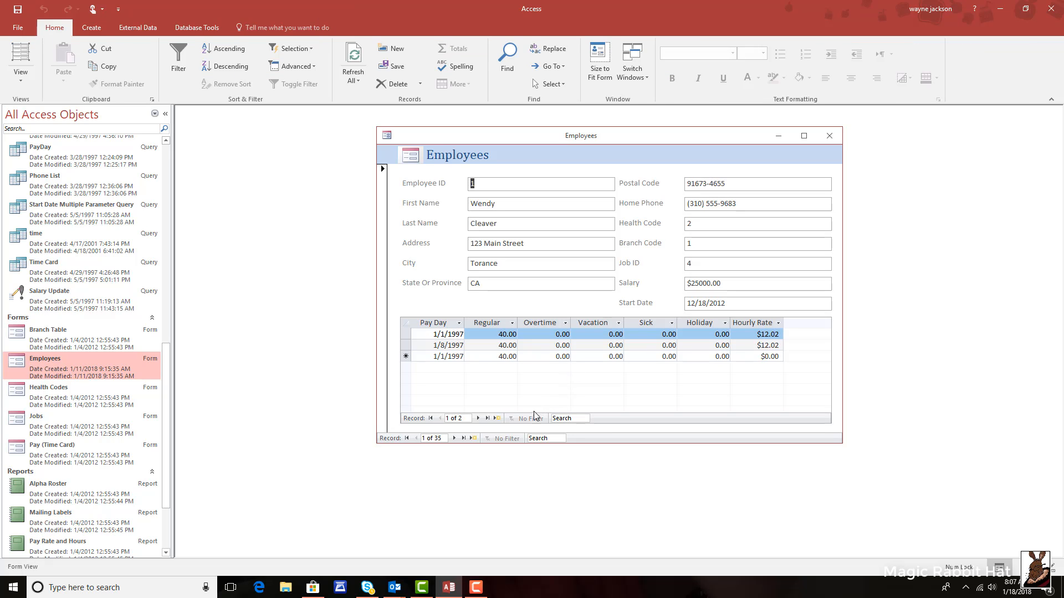
click(454, 438)
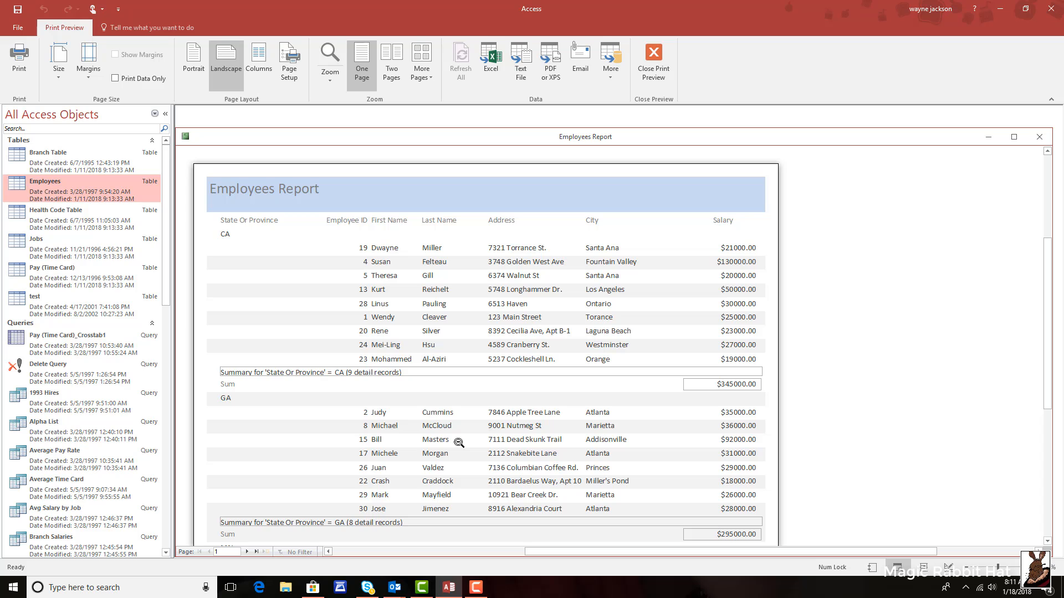
Switch the Employees Report to Design View and start a new conditional formatting rule for the Salary field in the Detail section.
right_click(617, 142)
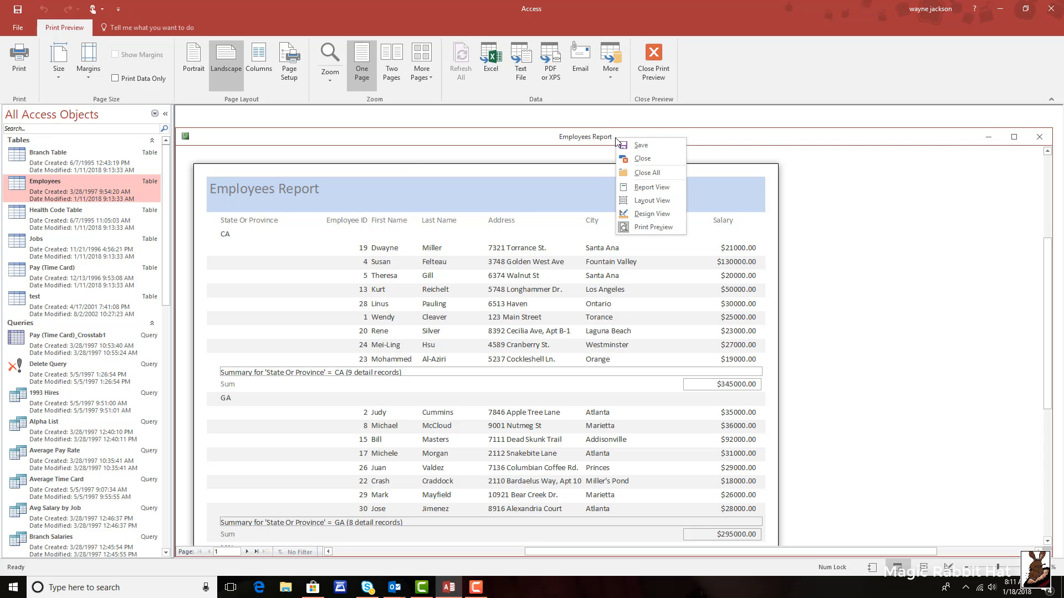
click(646, 215)
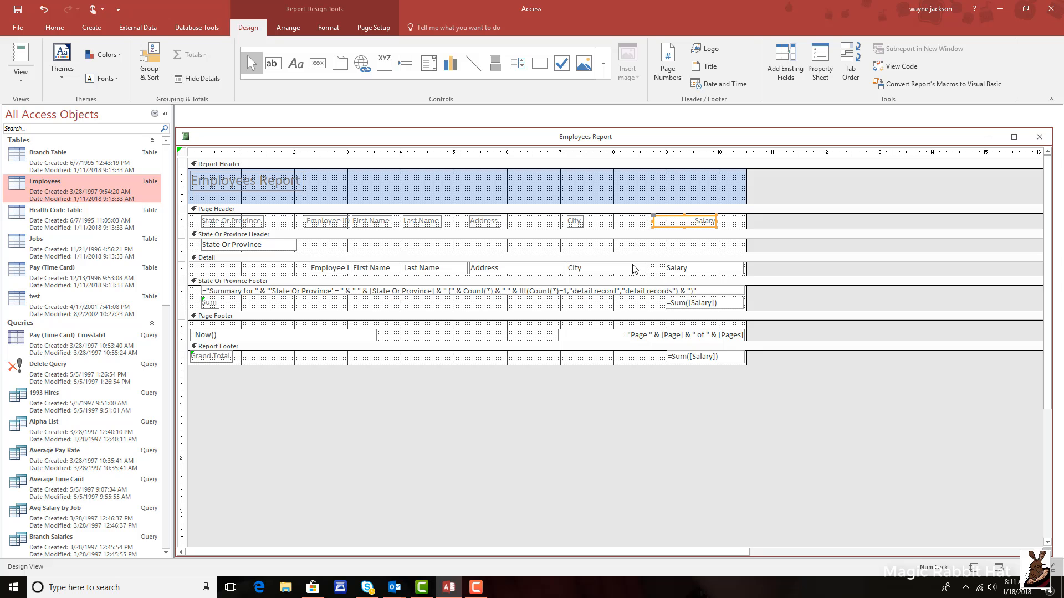
right_click(697, 270)
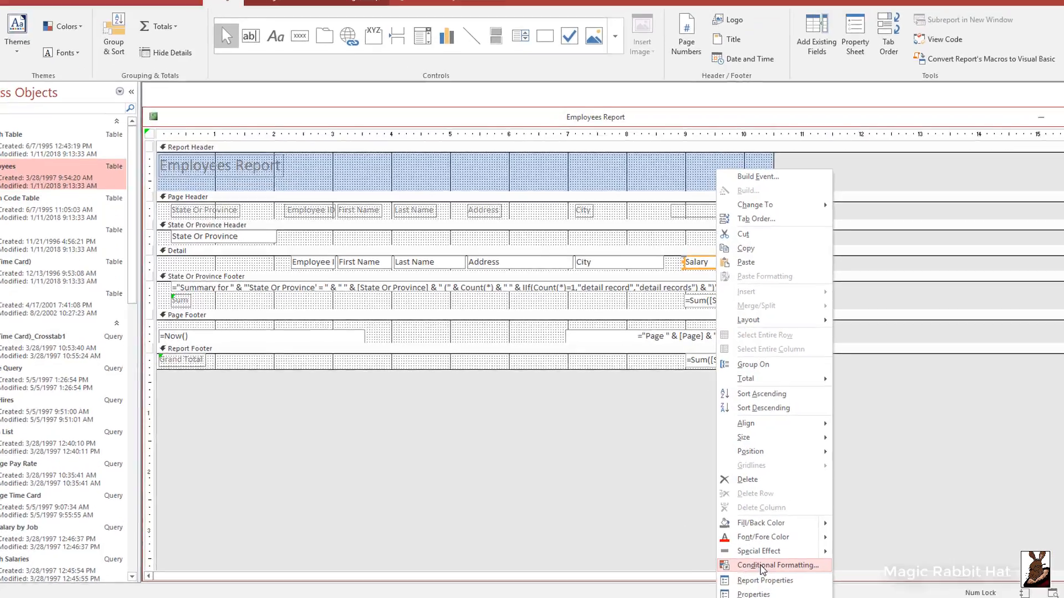
click(749, 543)
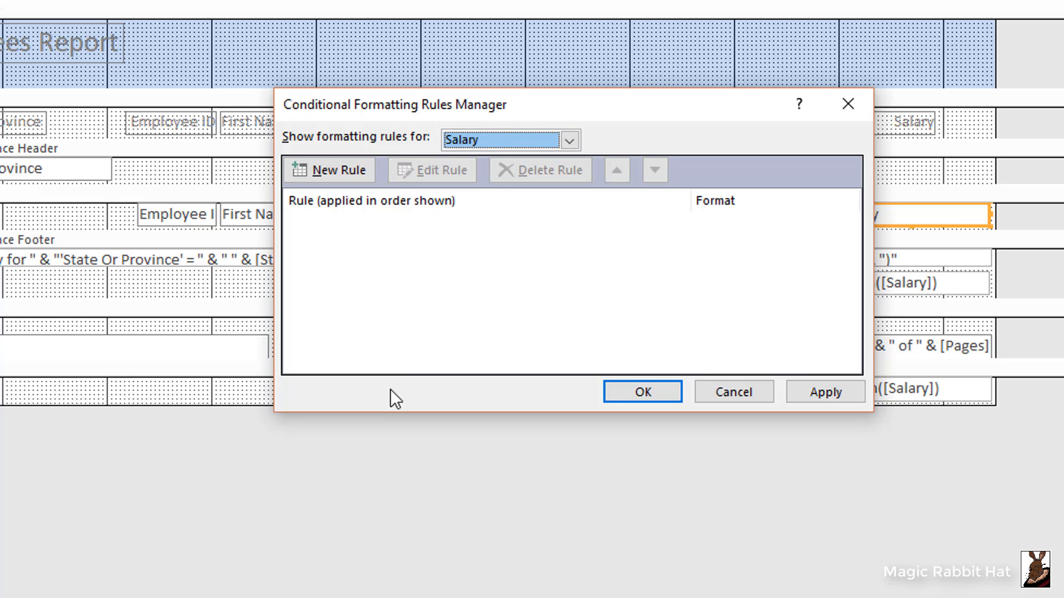
click(334, 168)
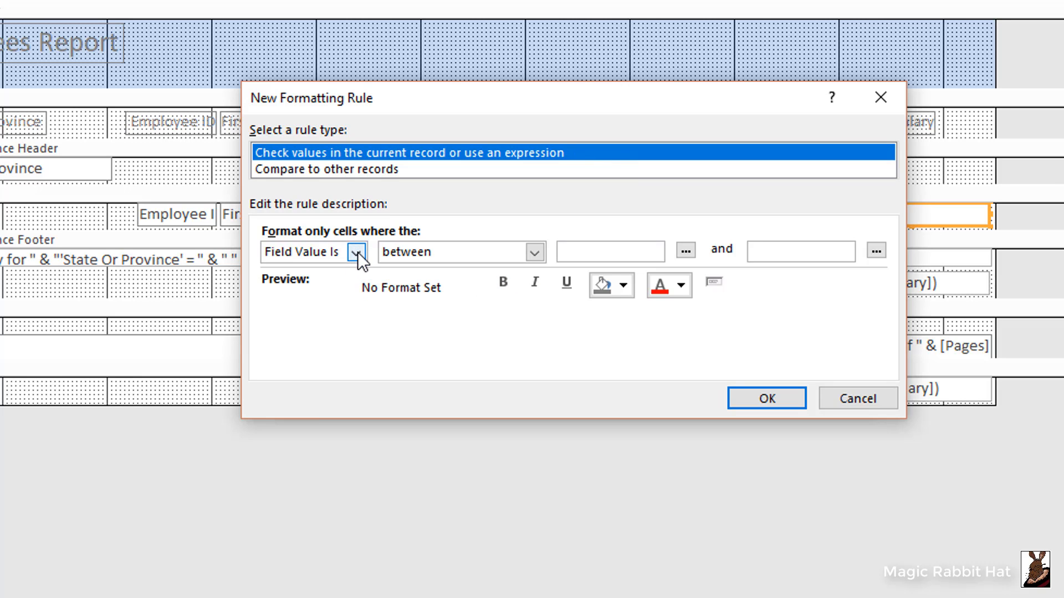
Set the report's Salary rule to format field values greater than 25000.
click(536, 253)
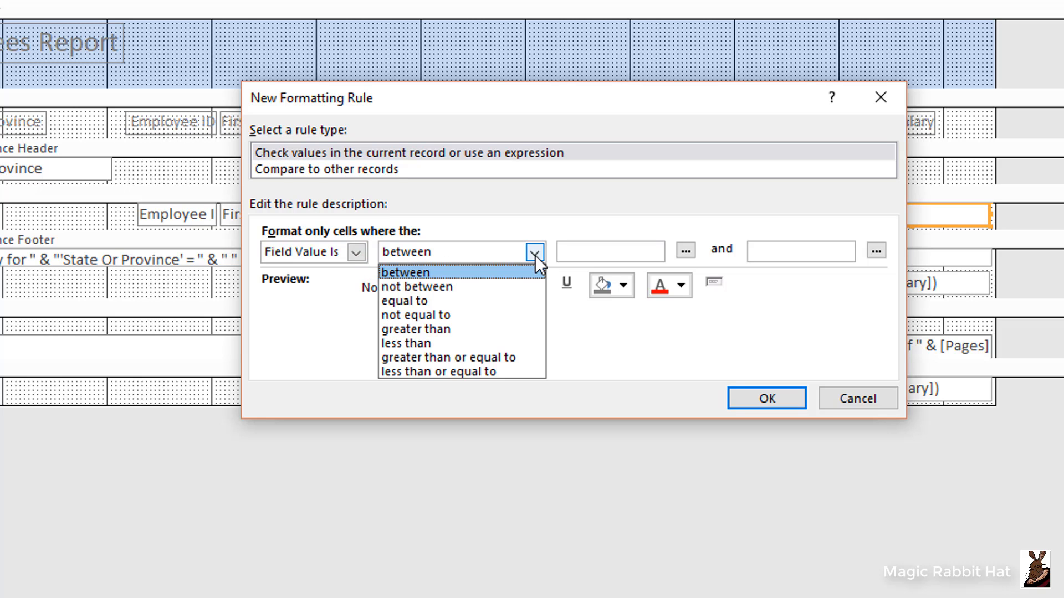
click(442, 329)
click(596, 258)
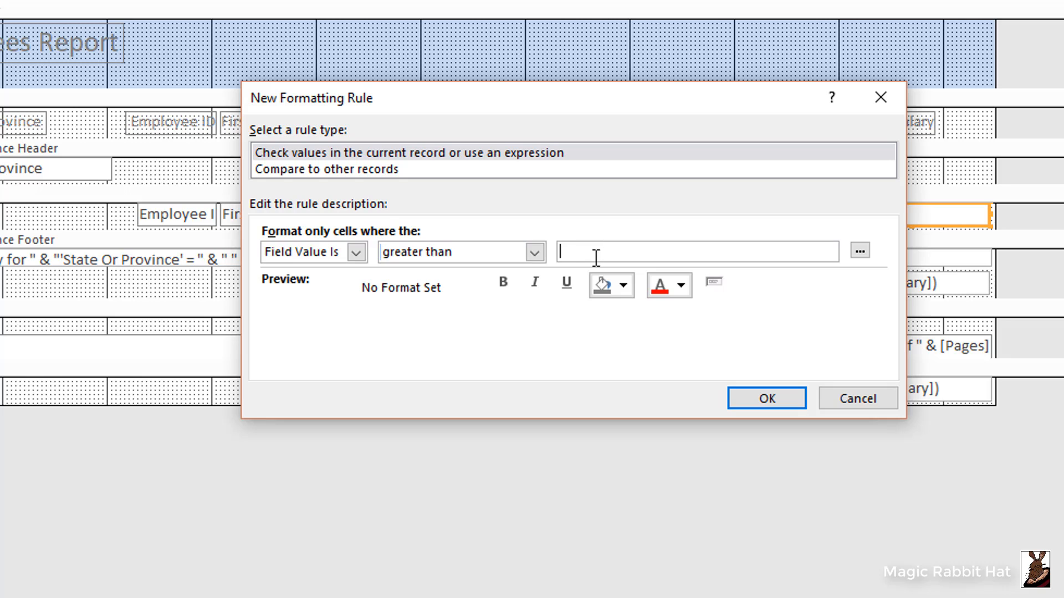
text(25000)
Apply the report's Salary rule with a yellow background fill and display the report in Print Preview.
click(623, 282)
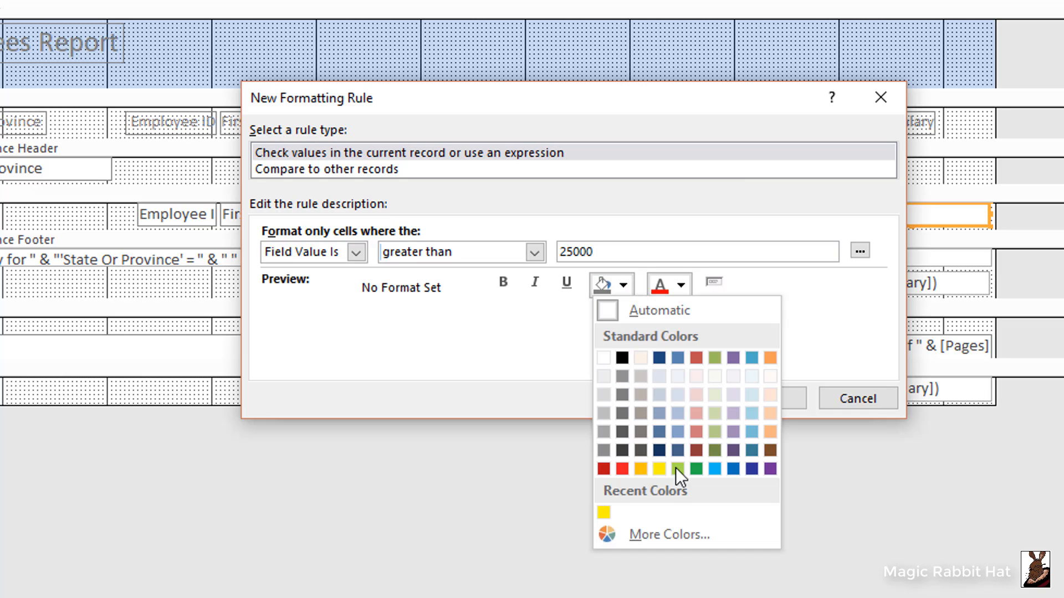
click(659, 469)
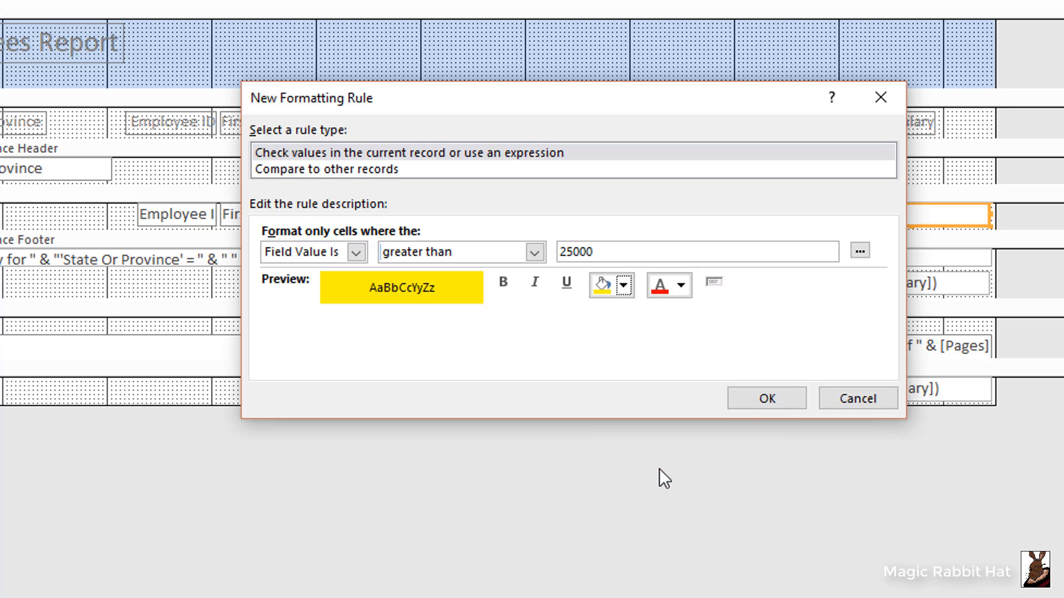
click(759, 399)
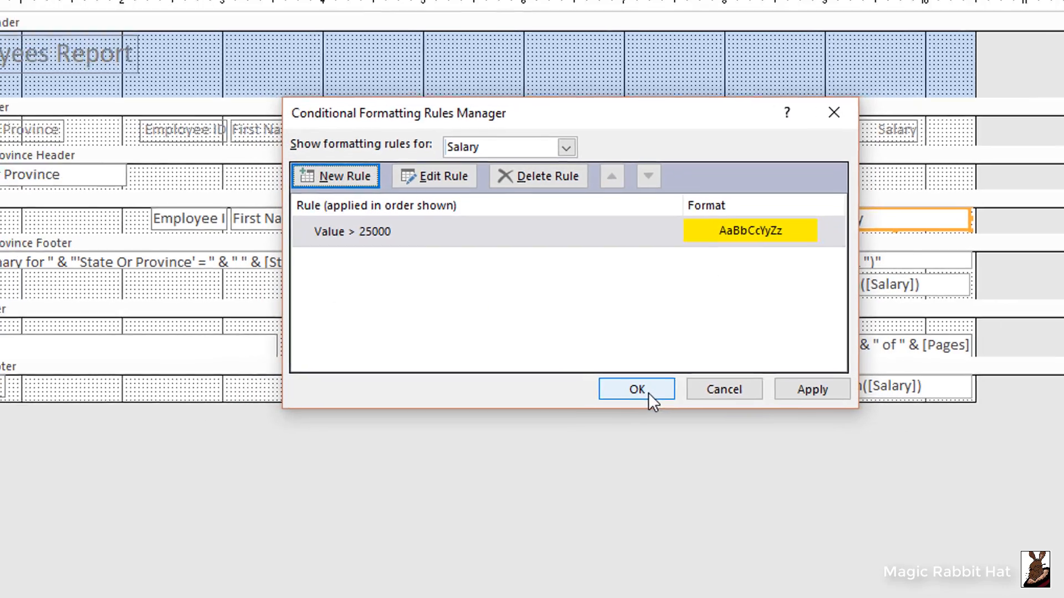
click(637, 390)
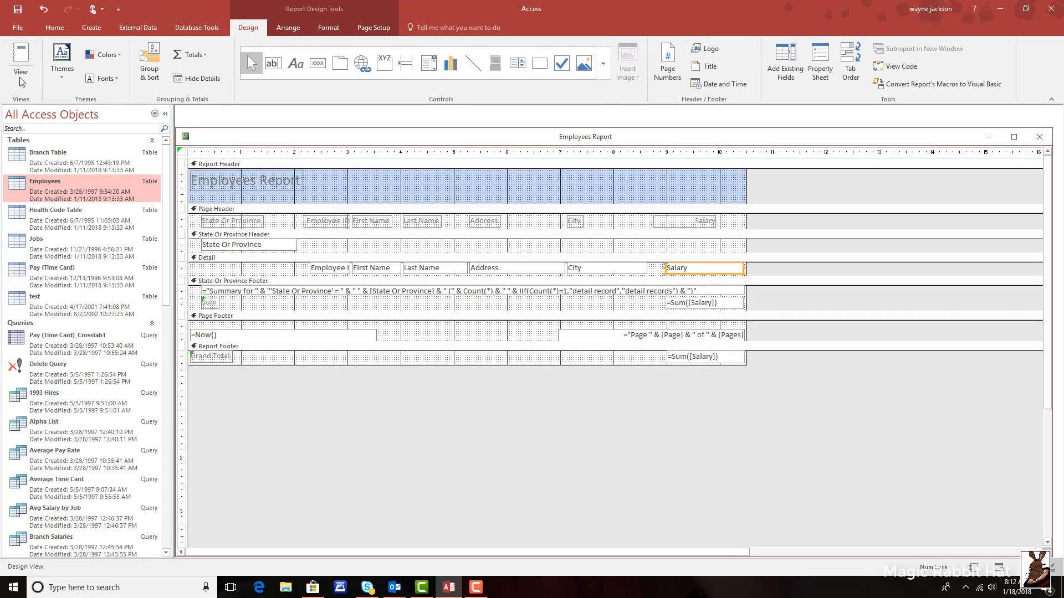
click(21, 79)
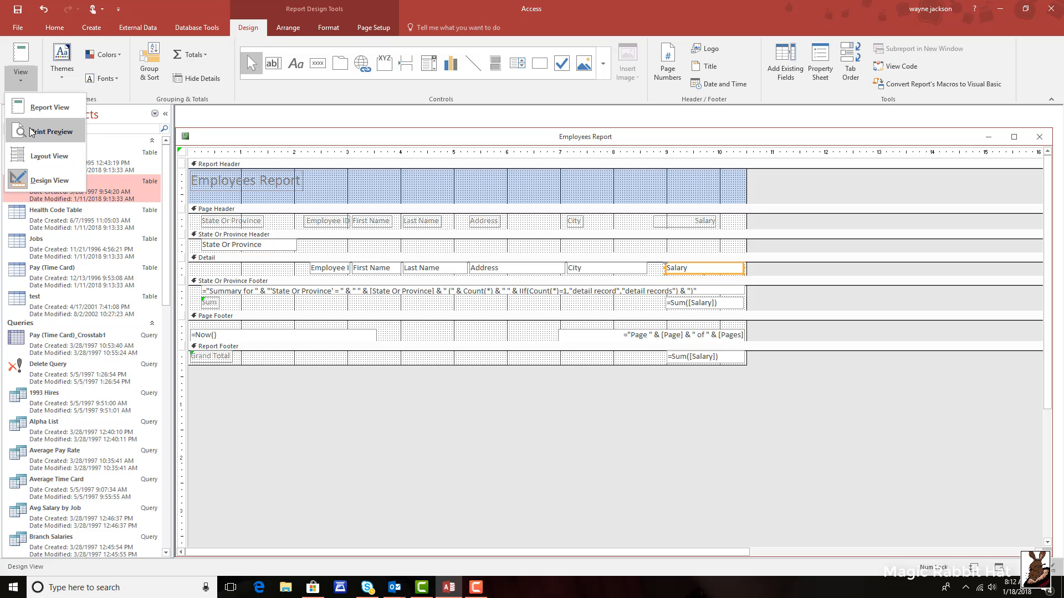
click(51, 132)
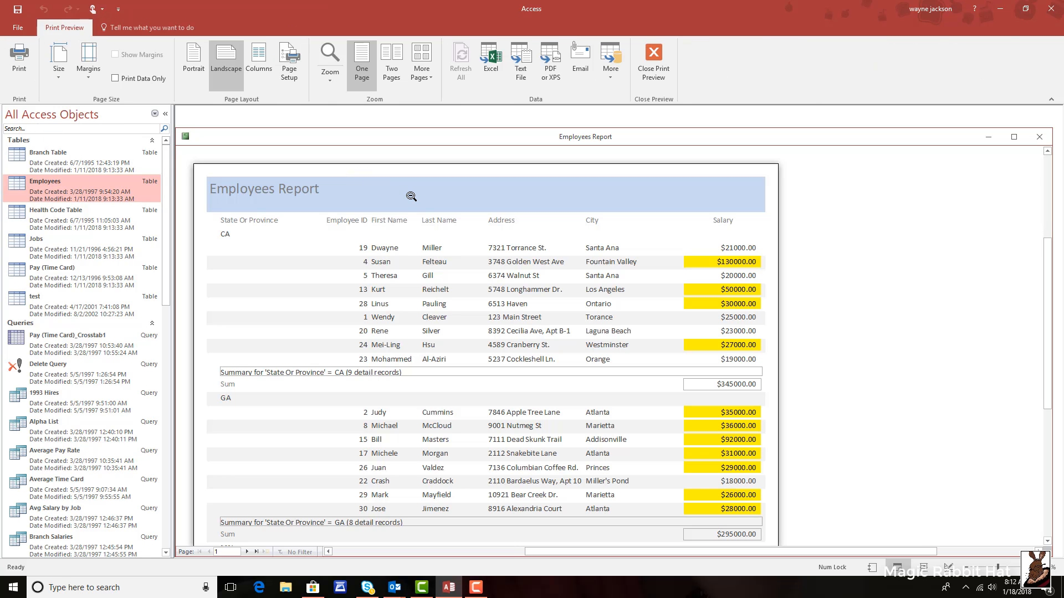